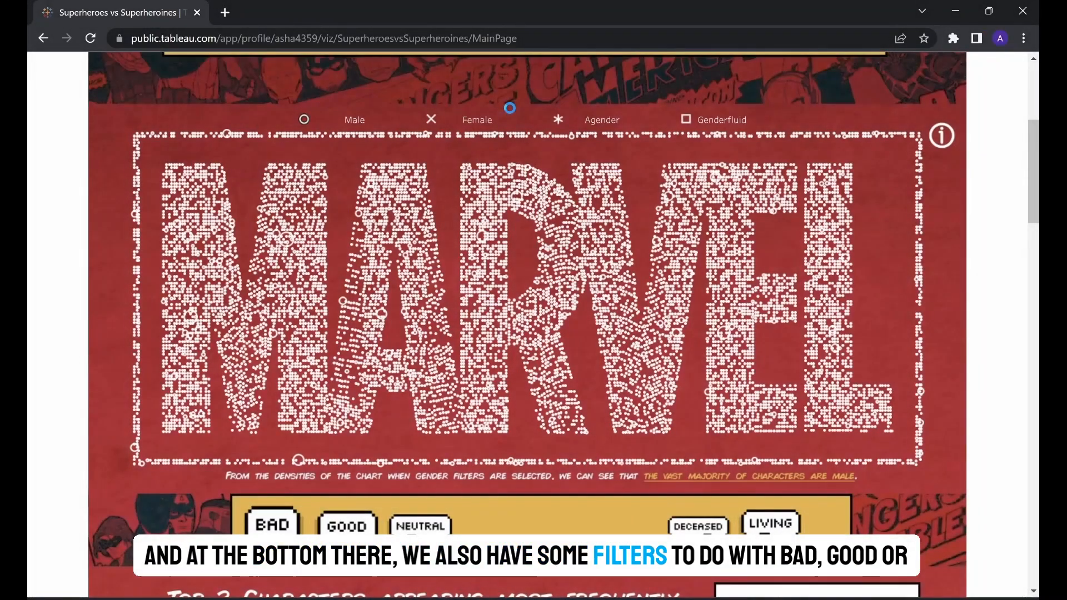
- Filter the Marvel chart to female characters and select the good characters filter
click(509, 108)
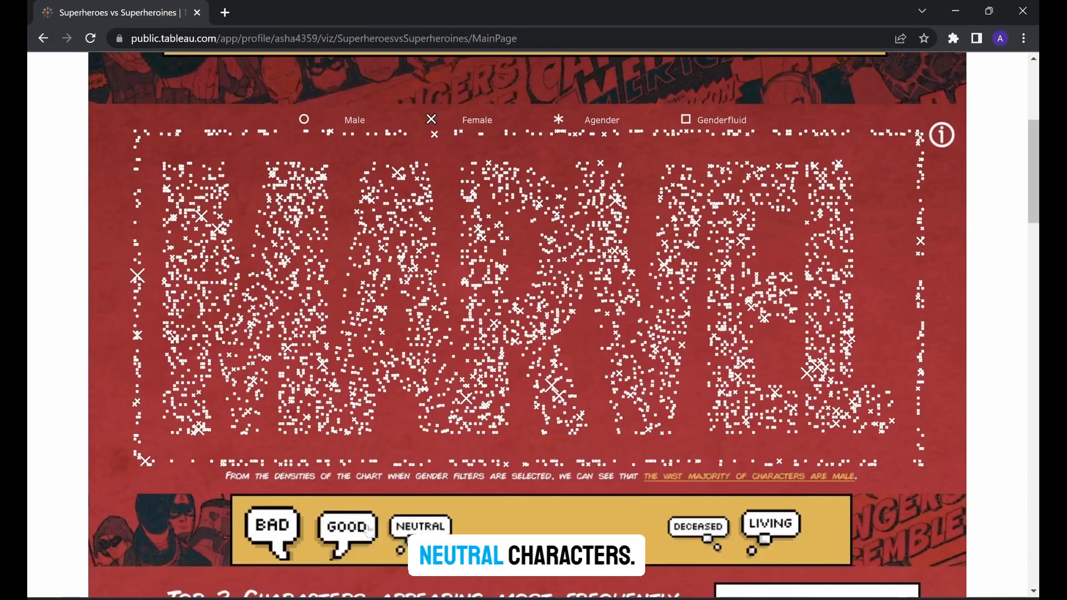
click(347, 526)
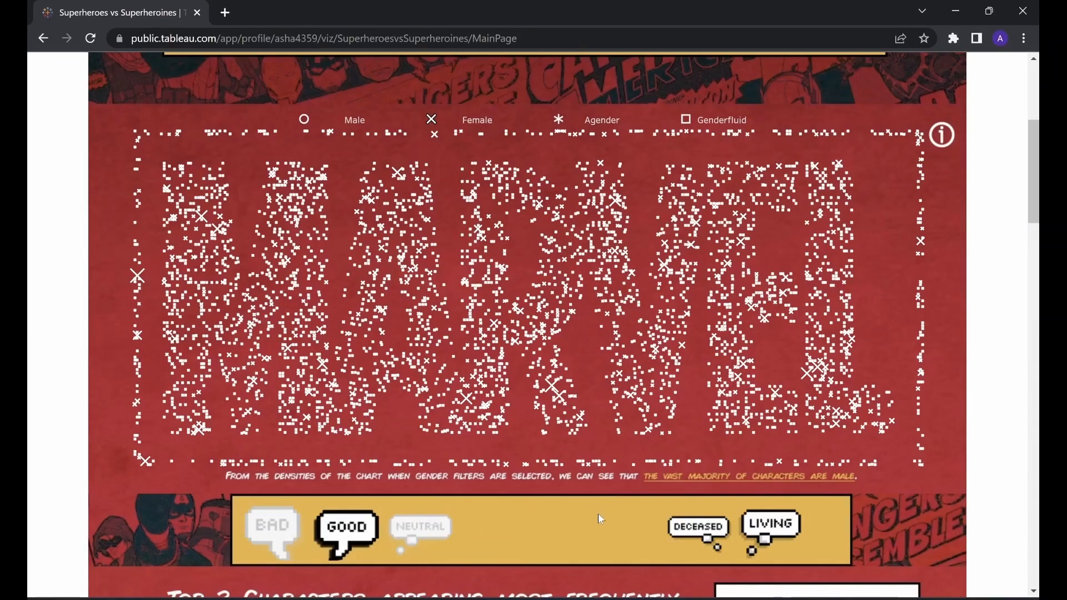
click(772, 598)
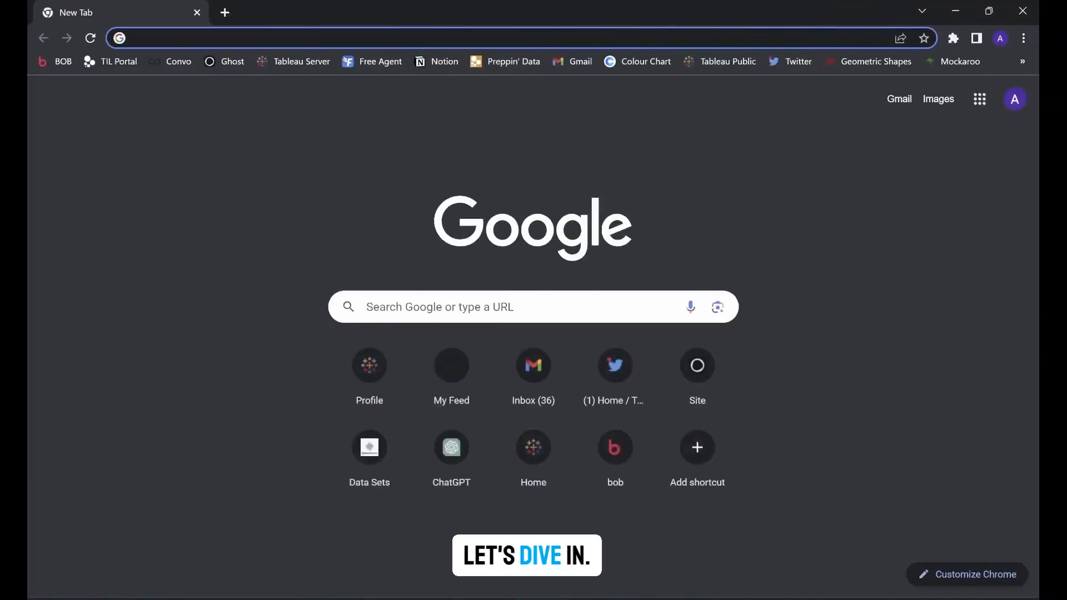
- Search Google for "marvel logo" and show the image results
text(marvel logo)
key(Return)
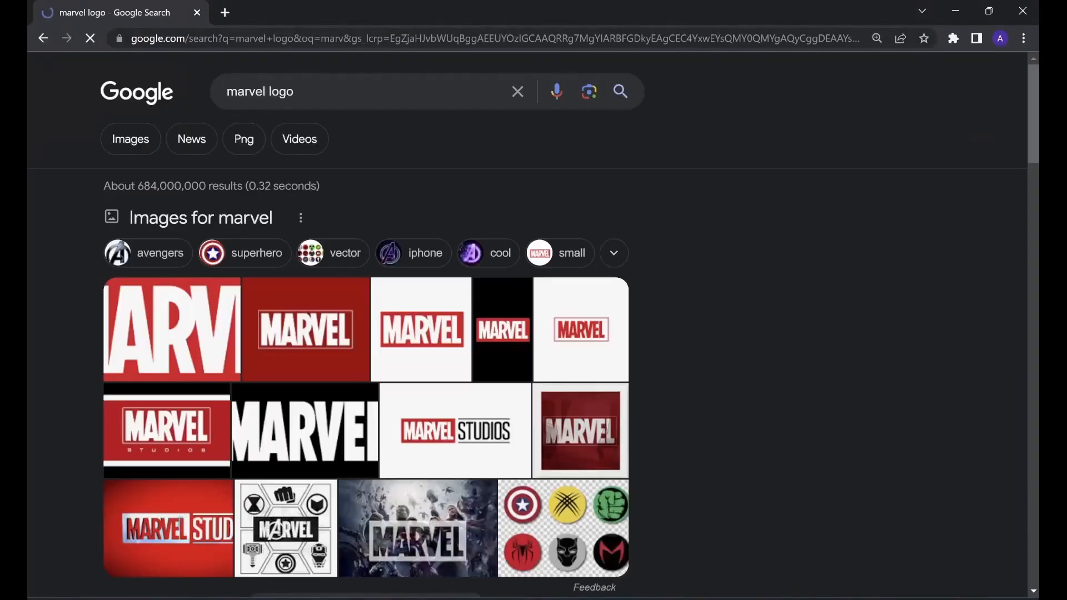
click(144, 138)
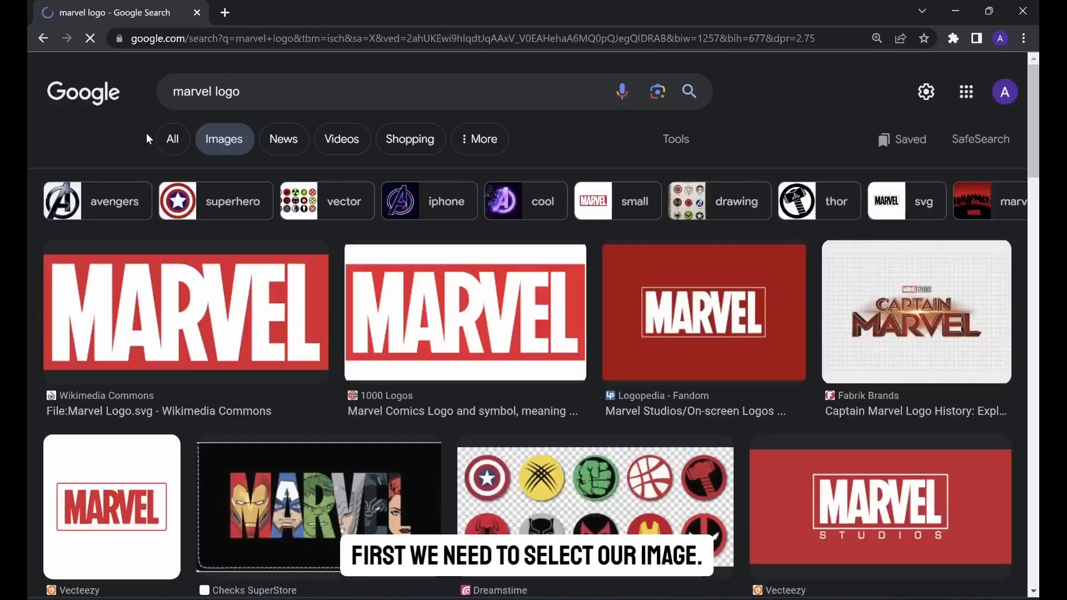
- Save the Wikimedia Commons Marvel logo as a PNG image named Marvel Logo in the Demo folder
right_click(155, 289)
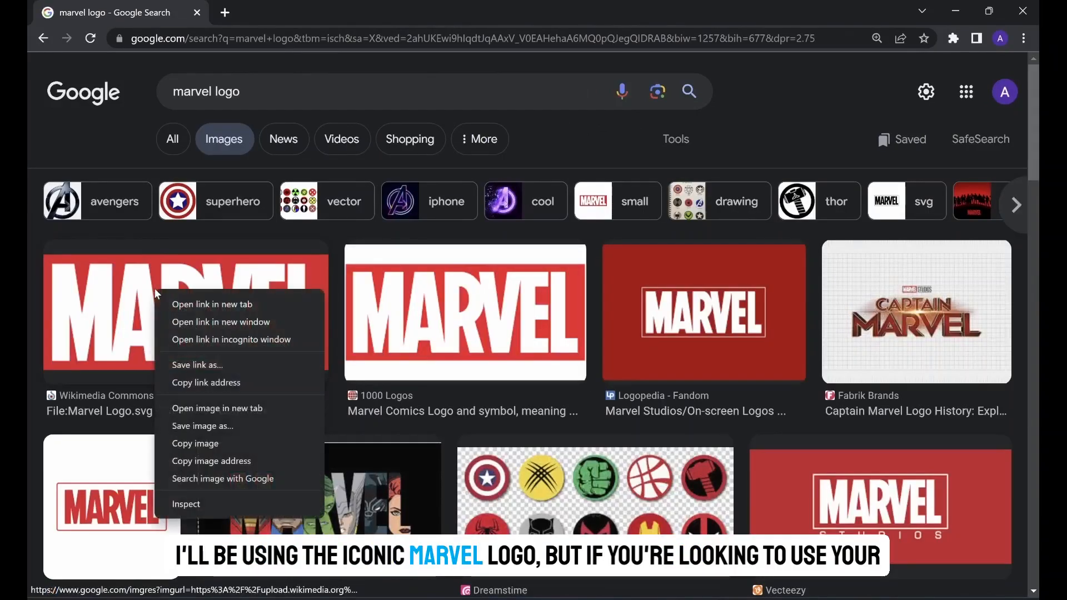
click(201, 425)
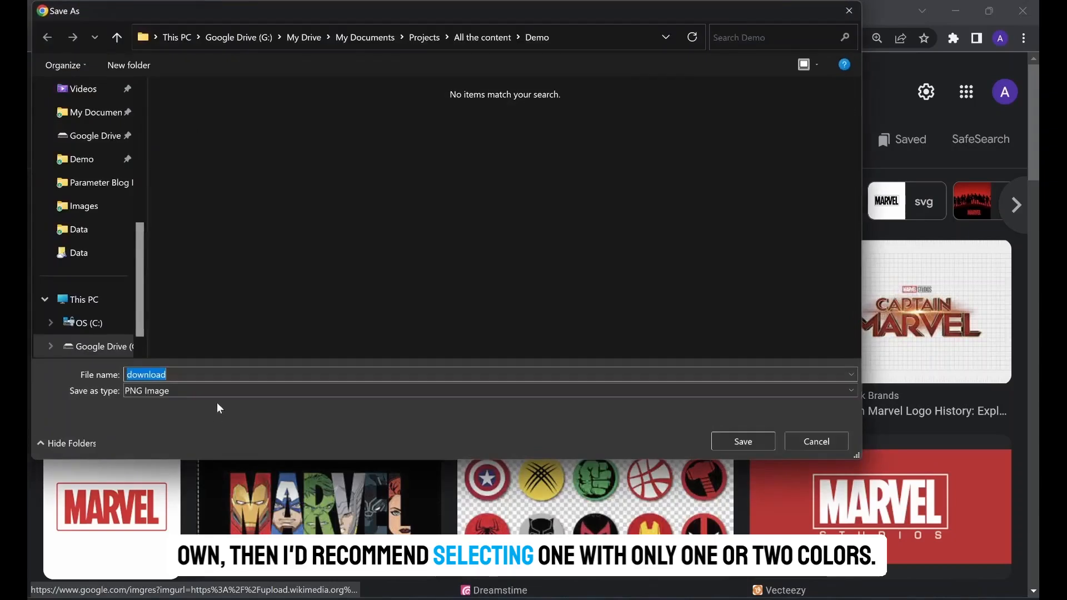
click(739, 443)
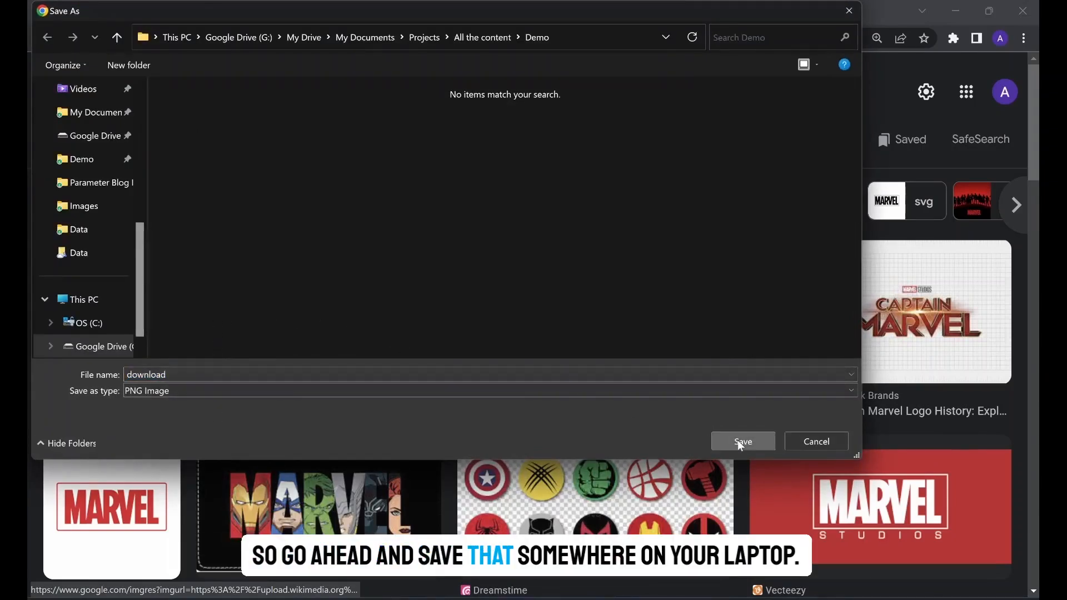
click(150, 375)
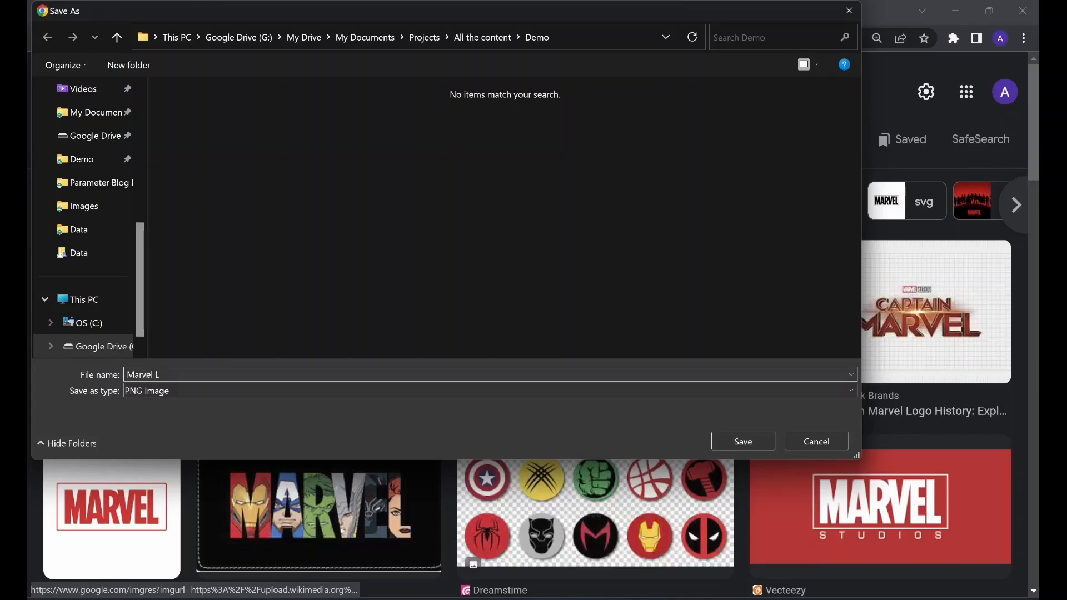
click(762, 442)
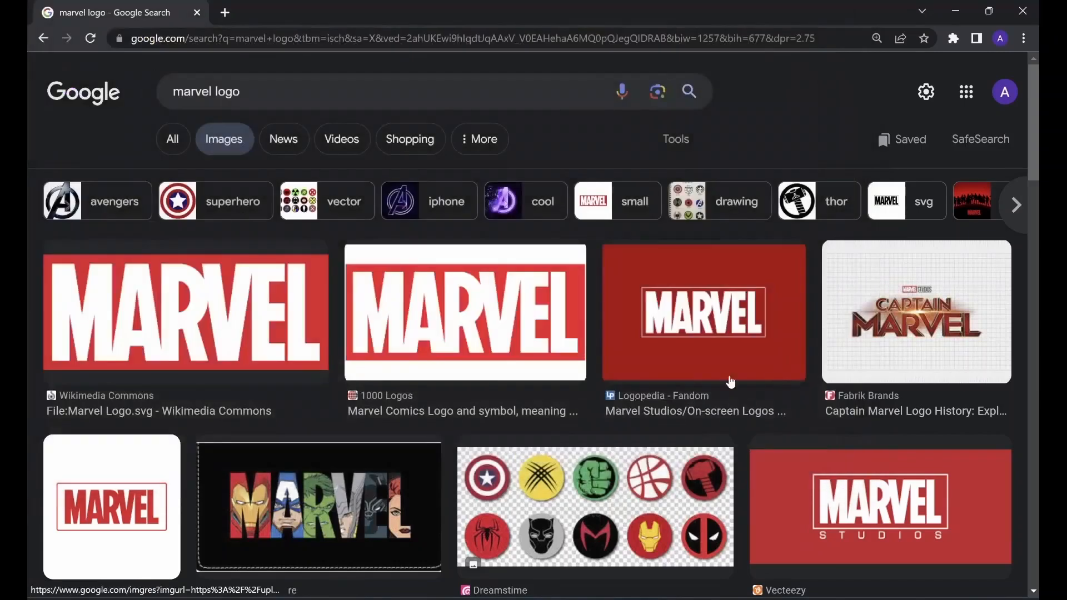
- Search for automeris in a new browser tab and open the WebPlotDigitizer web app at apps.automeris.io
click(224, 12)
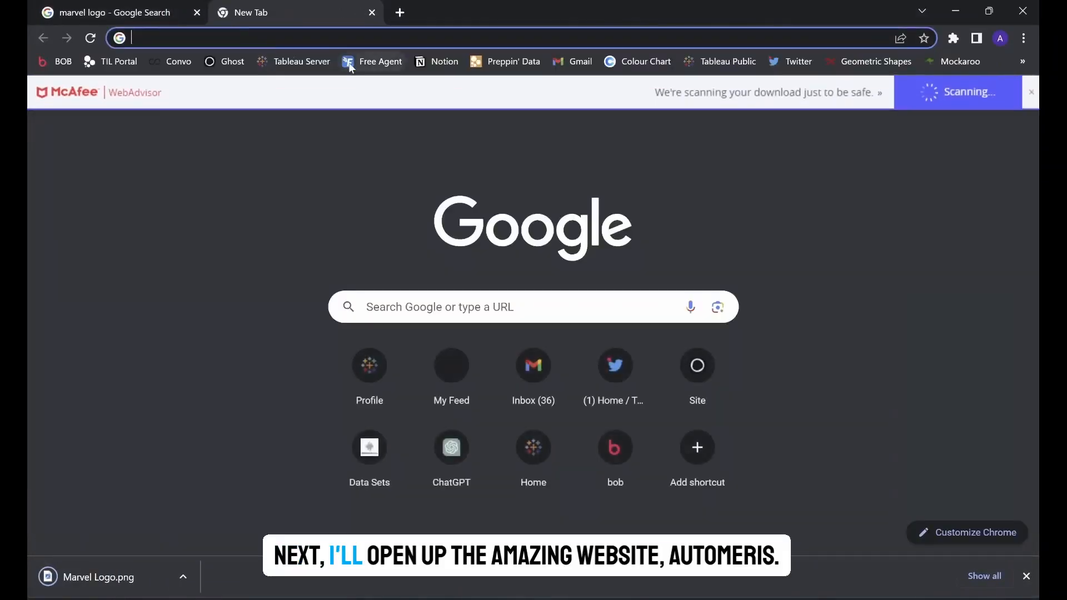
text(auto)
key(Return)
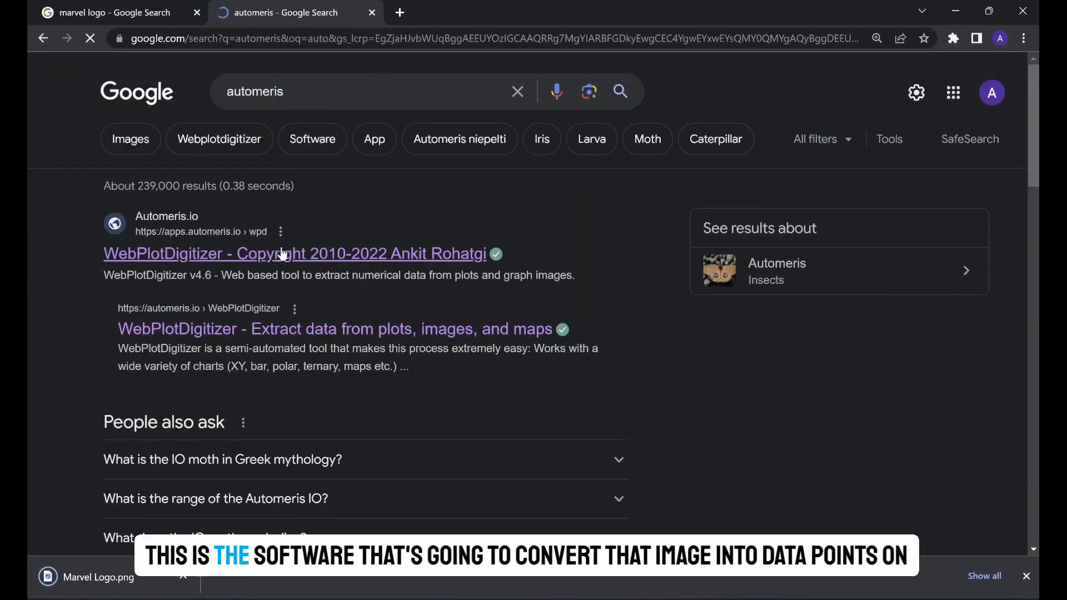
click(282, 255)
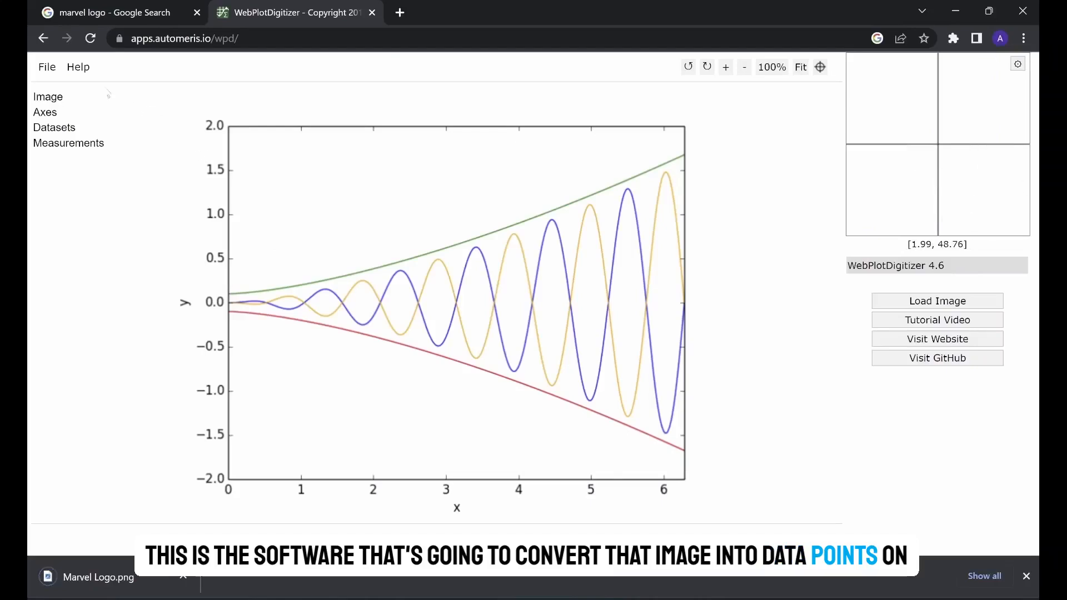
- Load the Marvel Logo file from the Demo folder and align its axes with the plot type Image
click(48, 67)
click(55, 86)
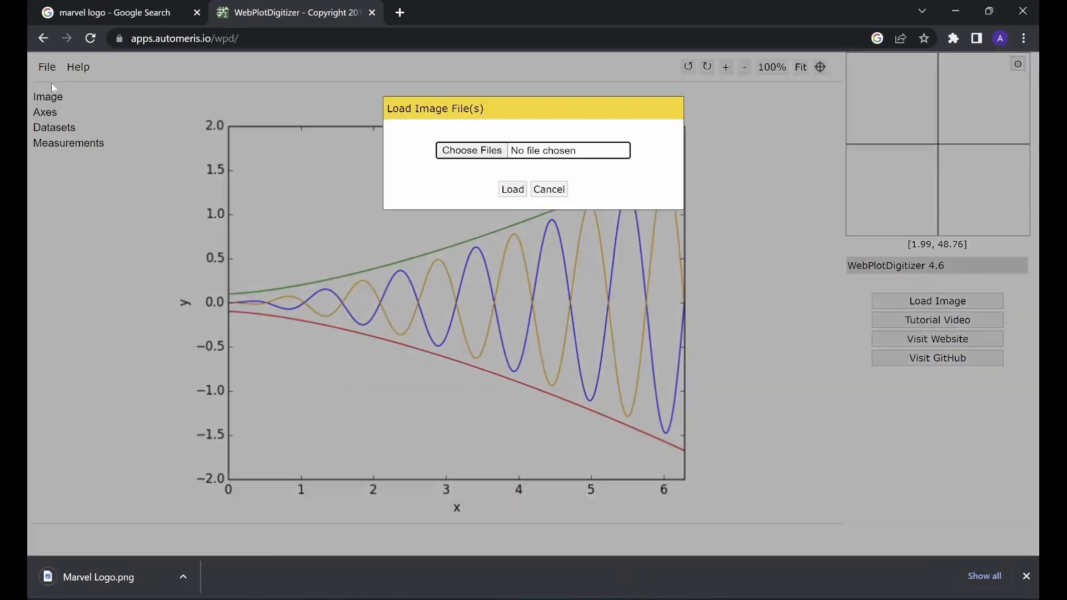
click(467, 150)
click(219, 121)
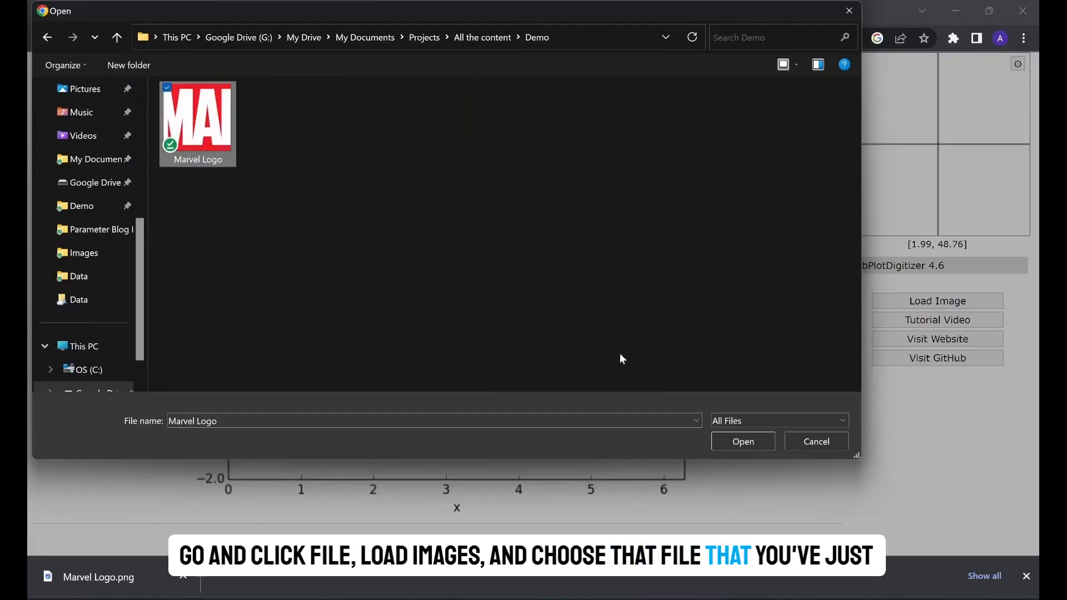
click(759, 440)
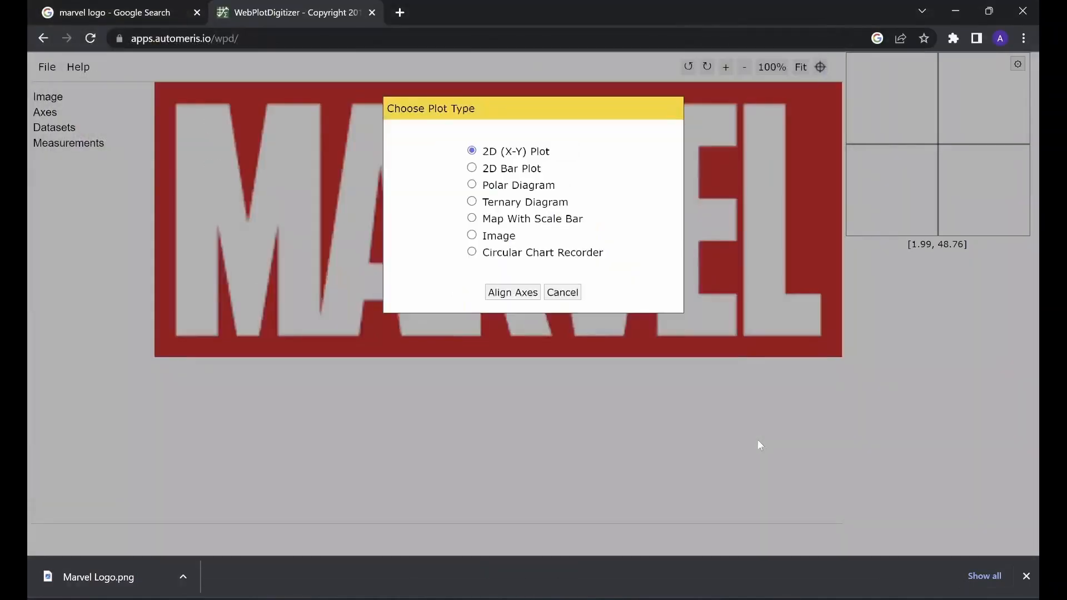
click(499, 238)
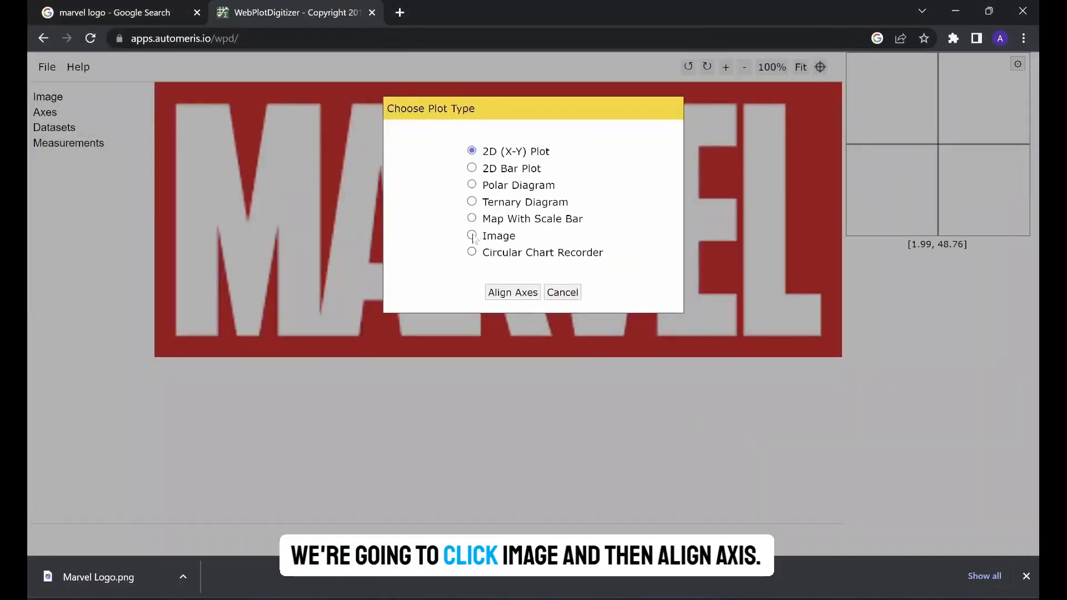
click(511, 293)
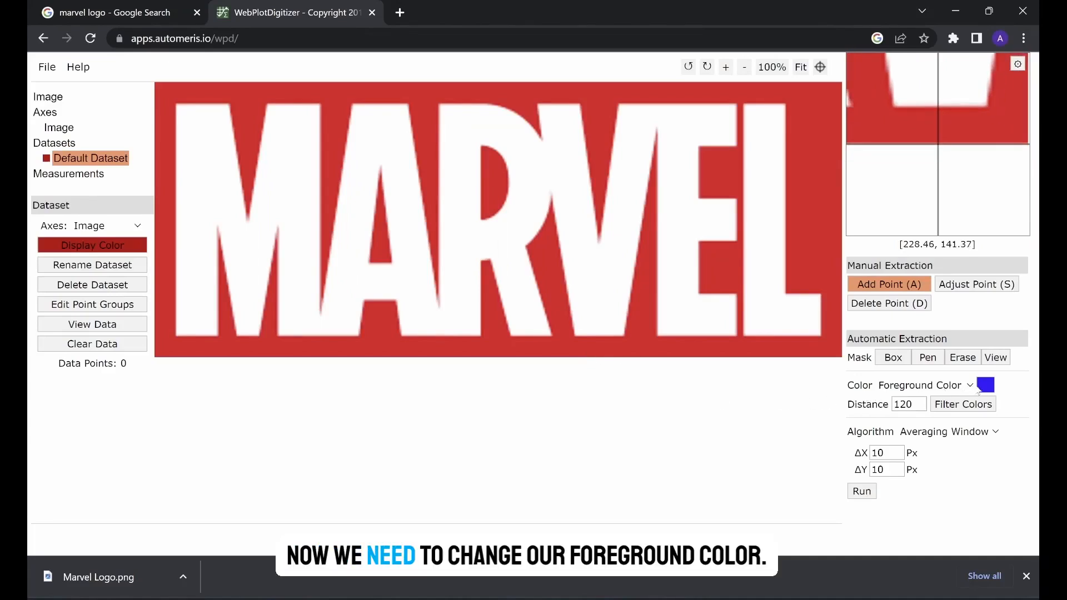
- Set the foreground color to the logo's dominant white and run the automatic extraction
click(981, 388)
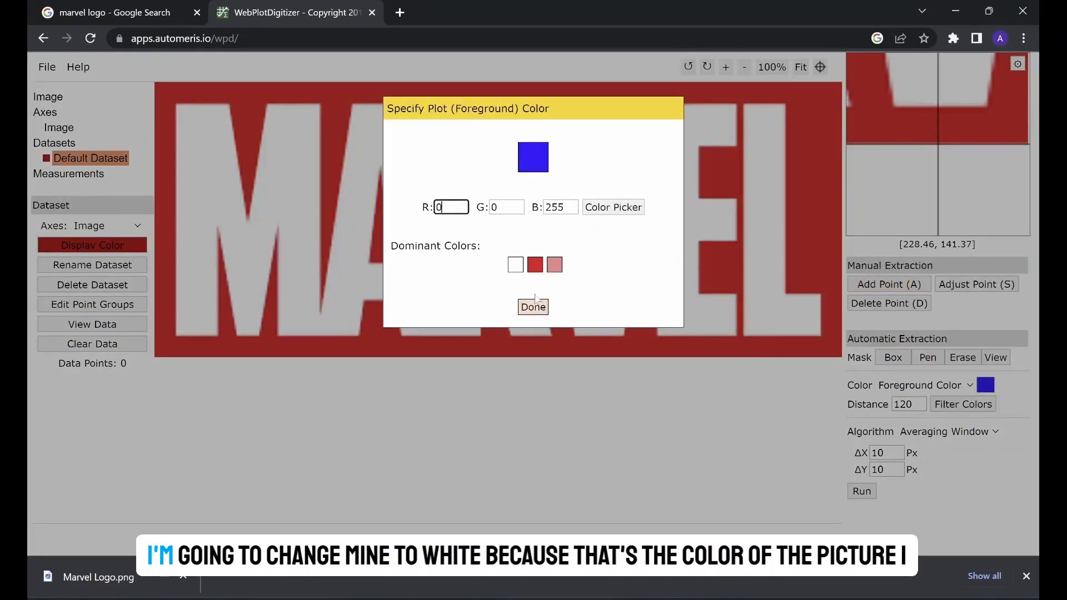
click(515, 265)
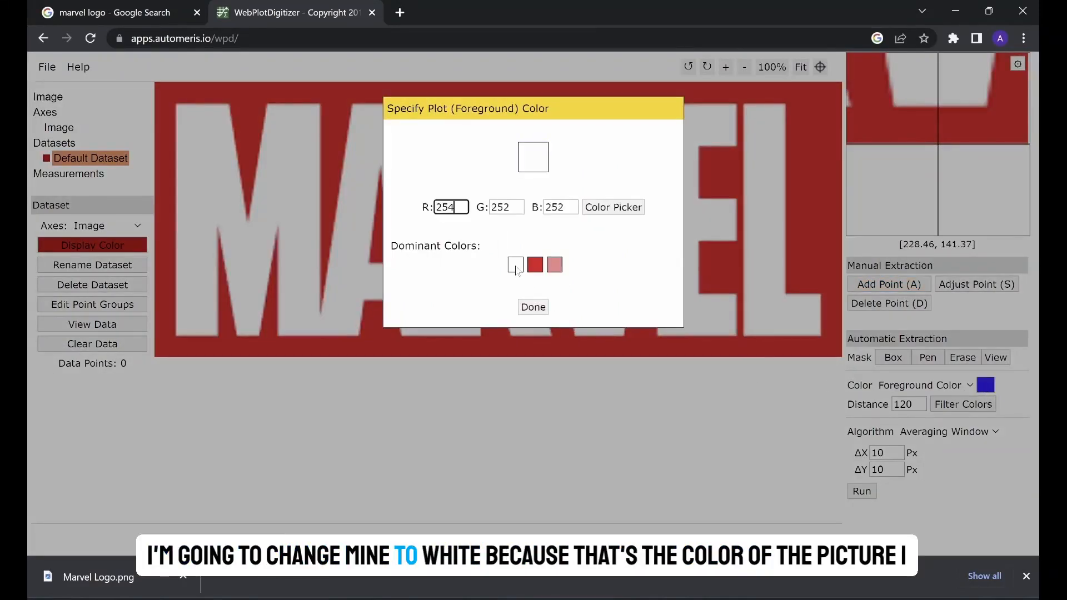
click(533, 307)
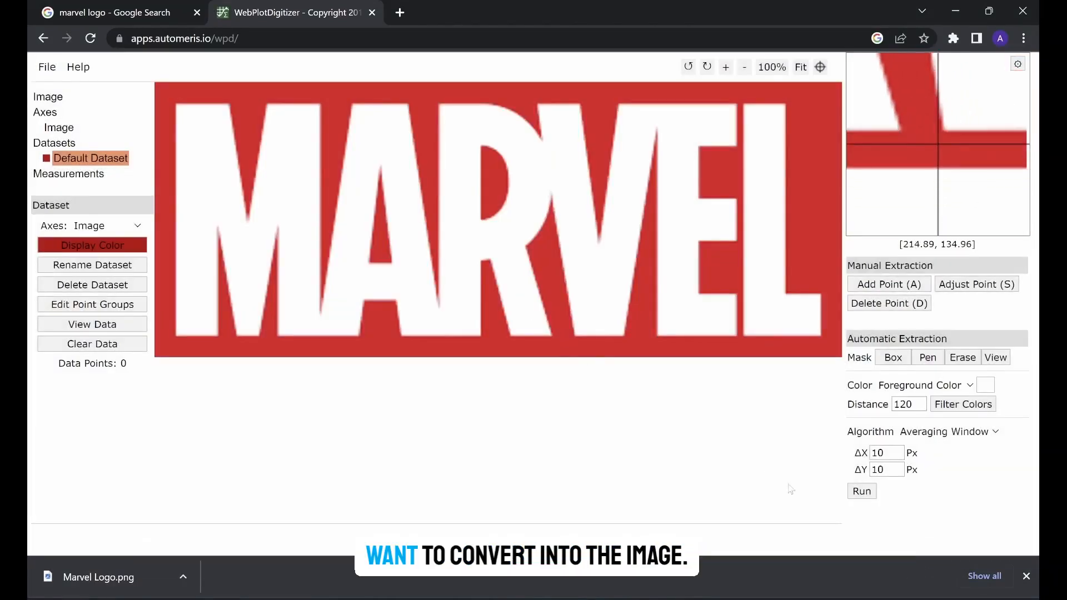
click(862, 491)
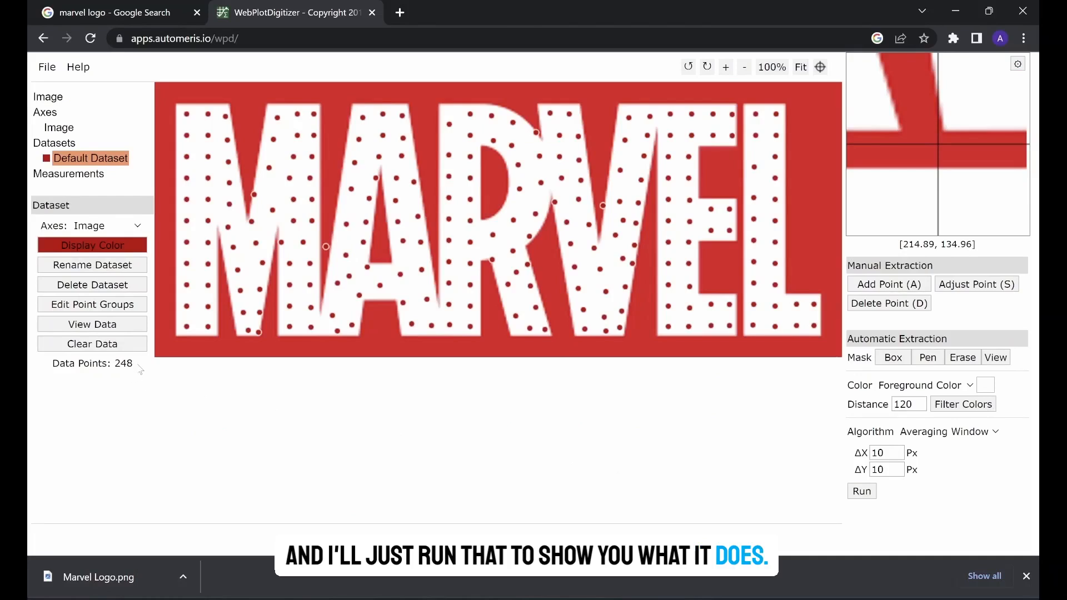
drag(133, 364, 52, 363)
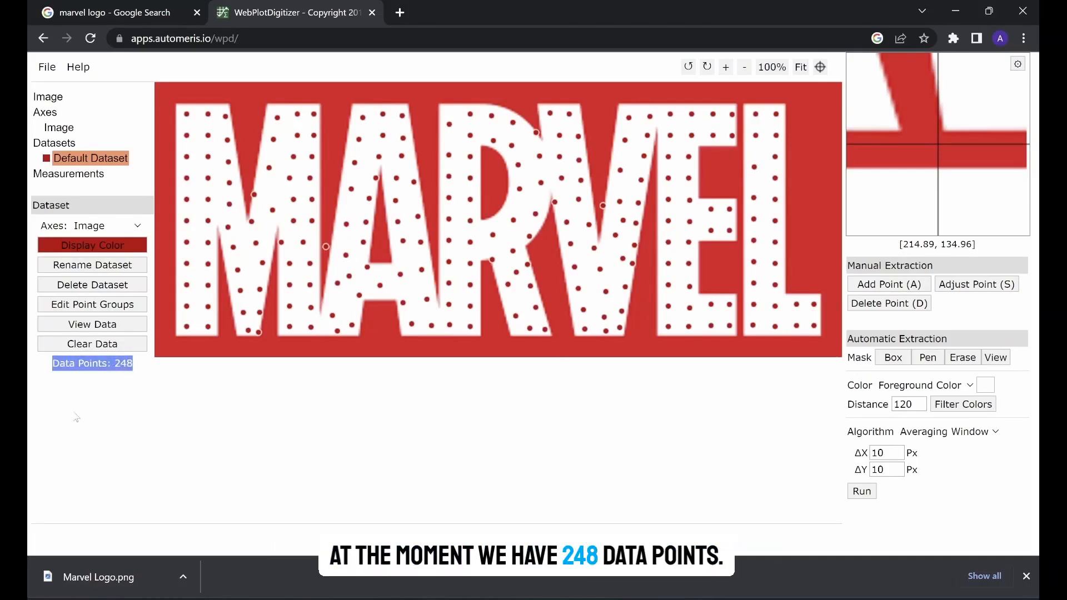
click(119, 398)
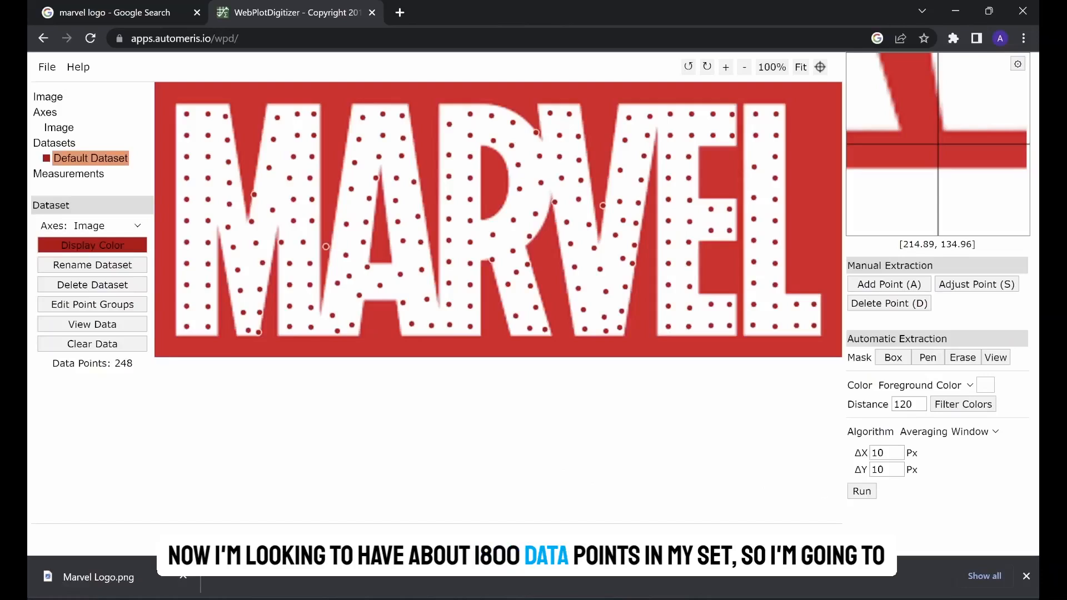
- Set the averaging window's ΔX and ΔY to 4 px and rerun the extraction
double_click(878, 453)
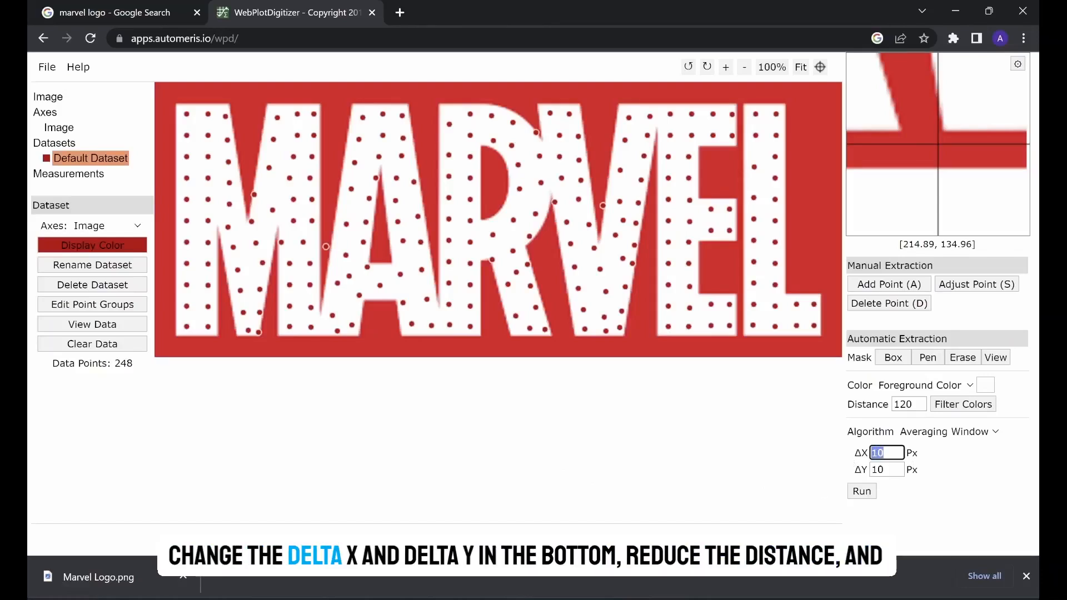
key(Tab)
text(4)
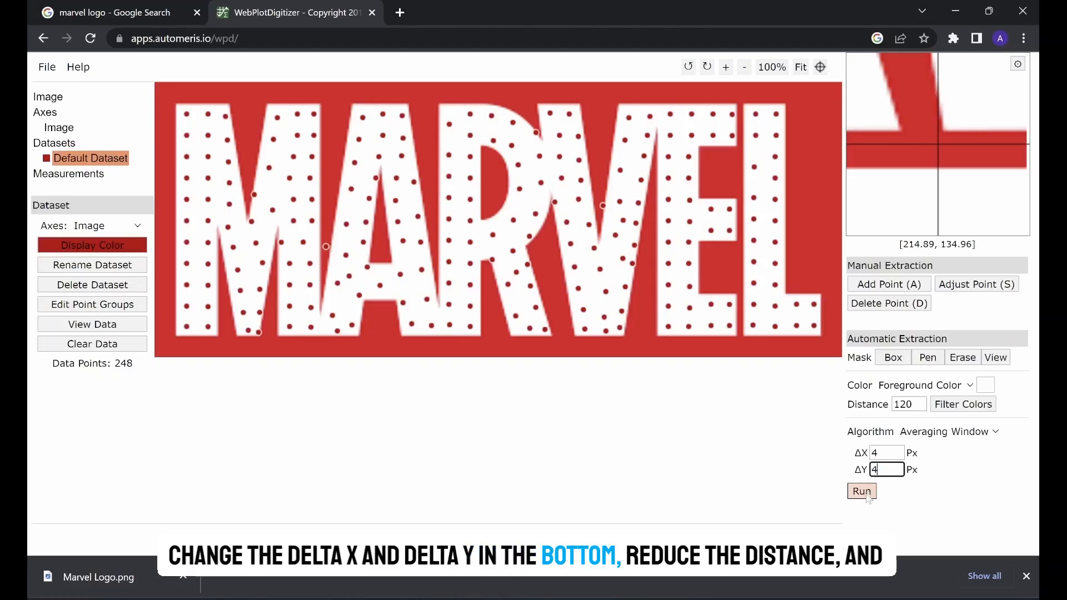
click(863, 492)
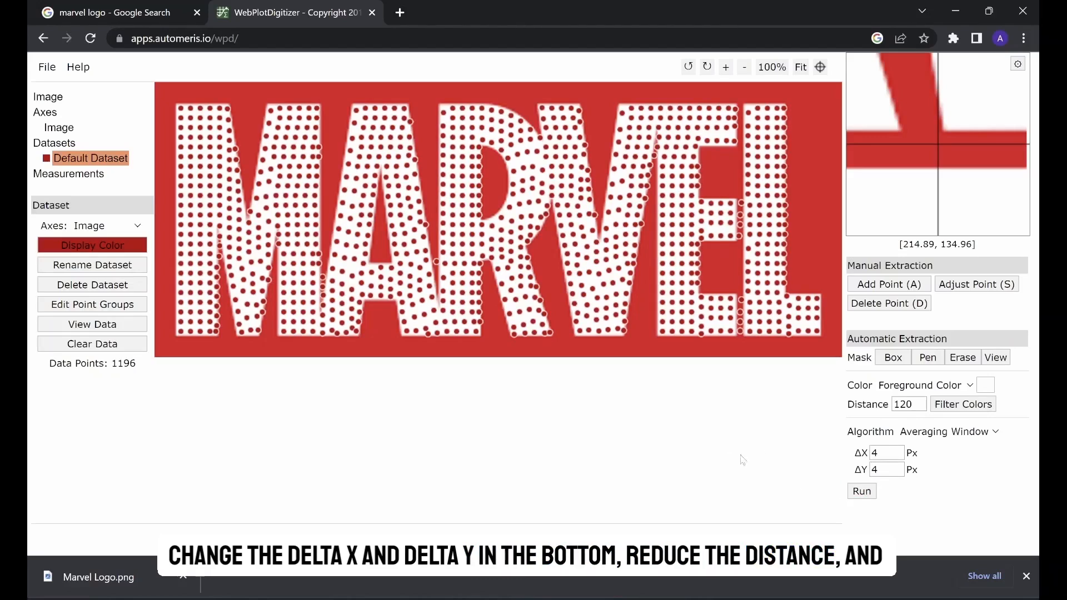
- Reduce the averaging window's ΔX and ΔY to 3 px and rerun the extraction
drag(885, 454, 859, 456)
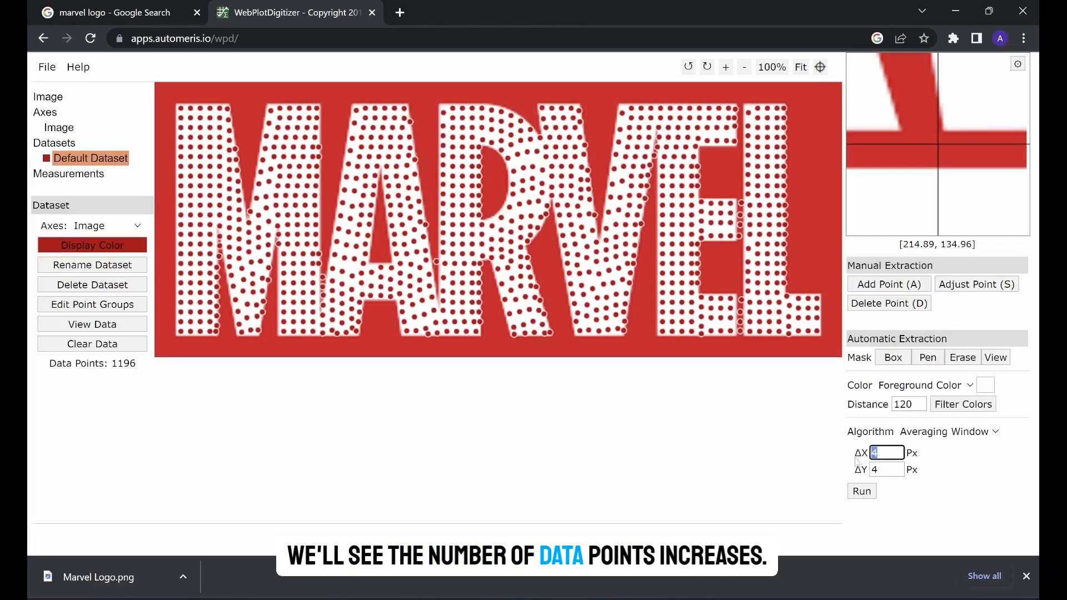
text(3)
click(885, 470)
key(BackSpace)
text(3)
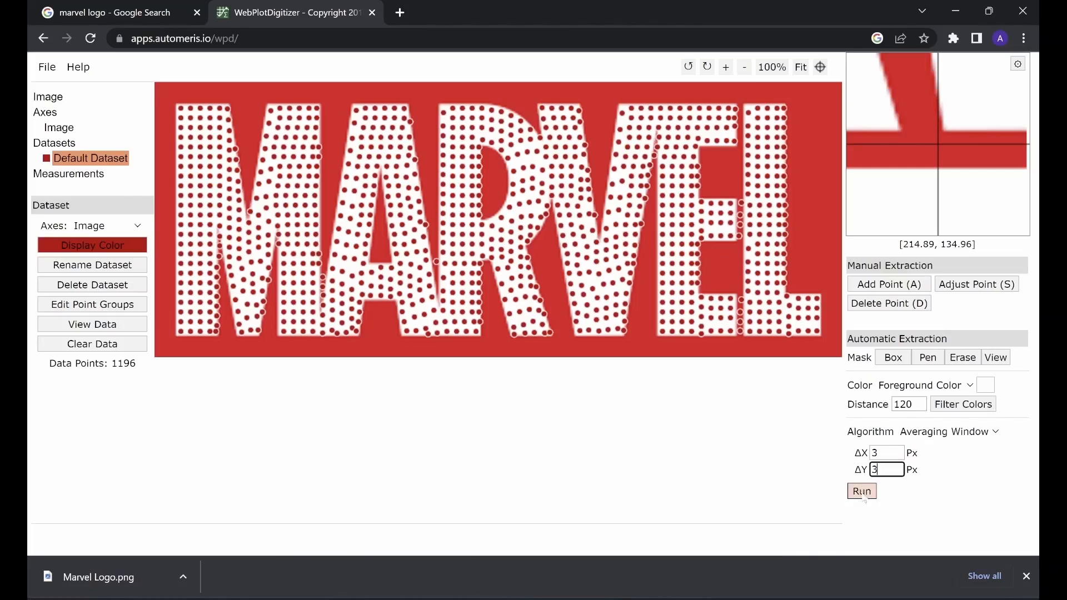
click(863, 492)
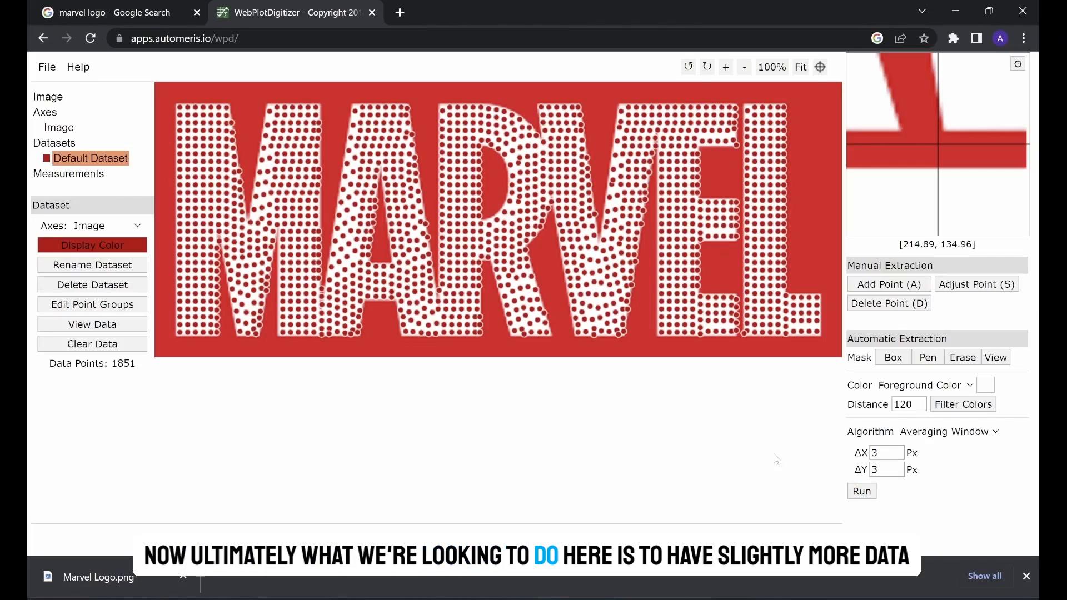
- Try the extraction with ΔX and ΔY set to 2 px
drag(882, 454, 867, 455)
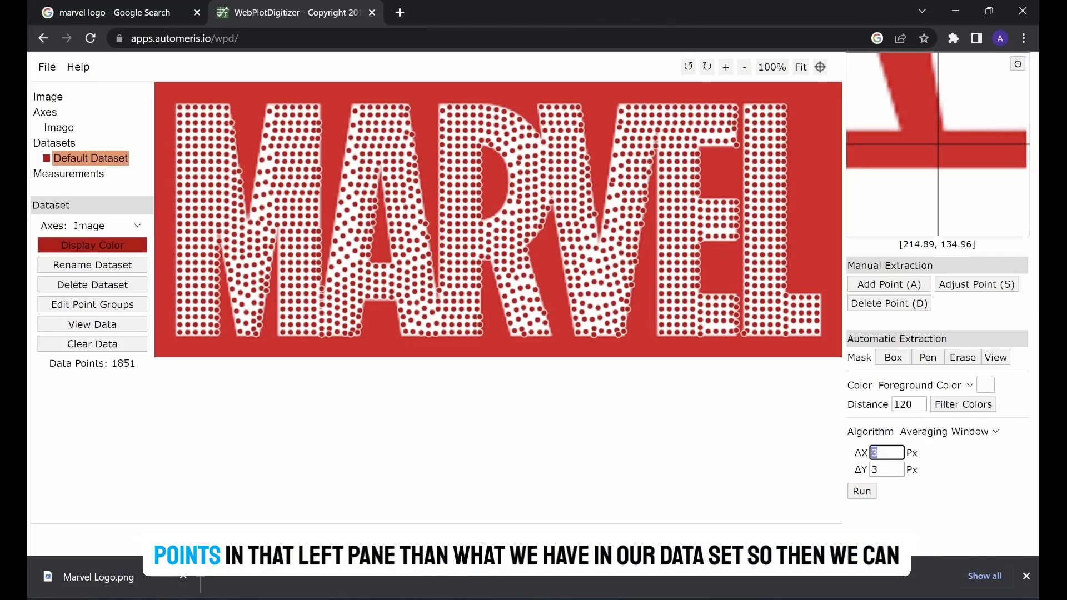
click(870, 494)
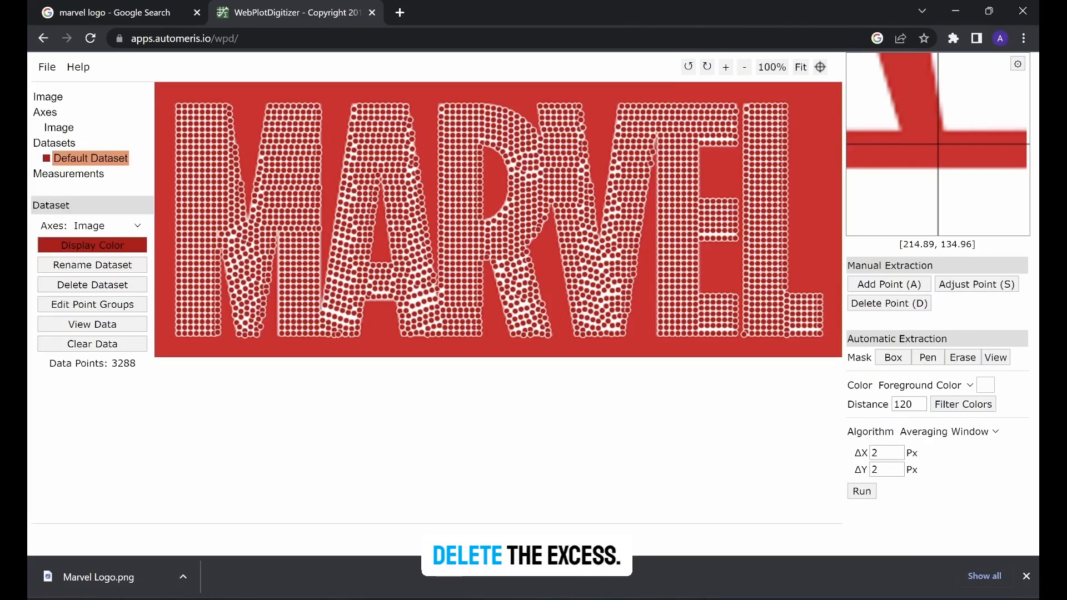
- Set ΔX and ΔY back to 3 px and run the extraction again
drag(882, 453, 869, 453)
key(Tab)
text(3)
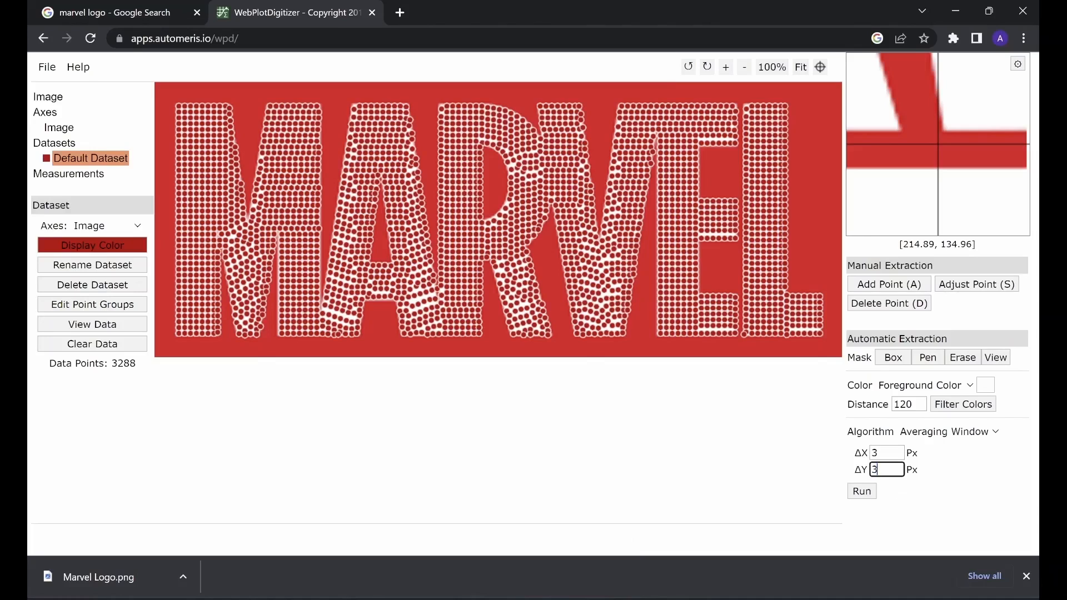
click(870, 493)
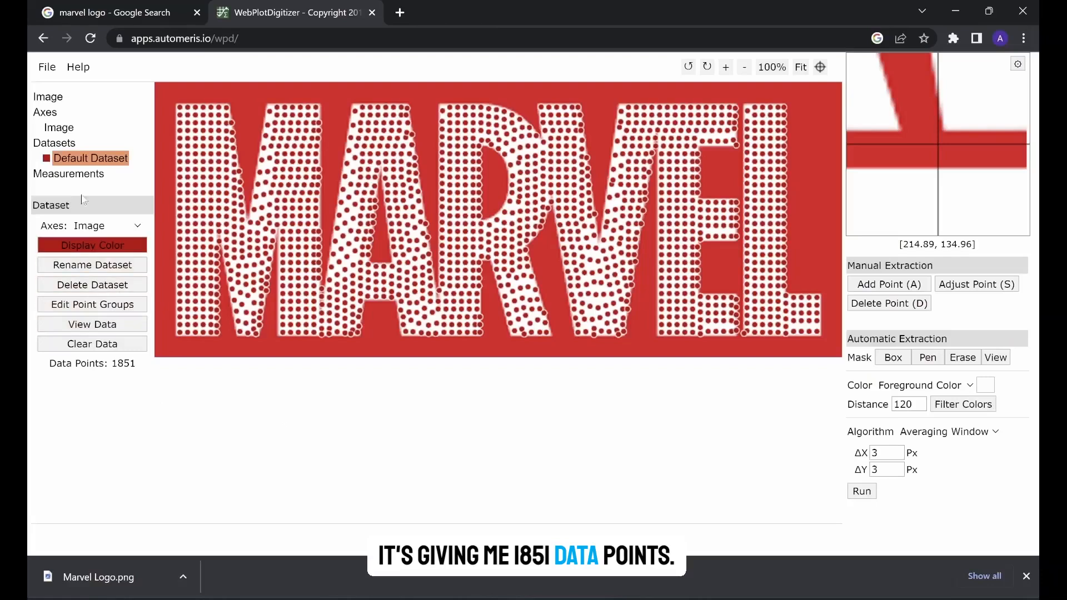
- View the extracted dataset's X-Y values and download them as a CSV file
click(103, 328)
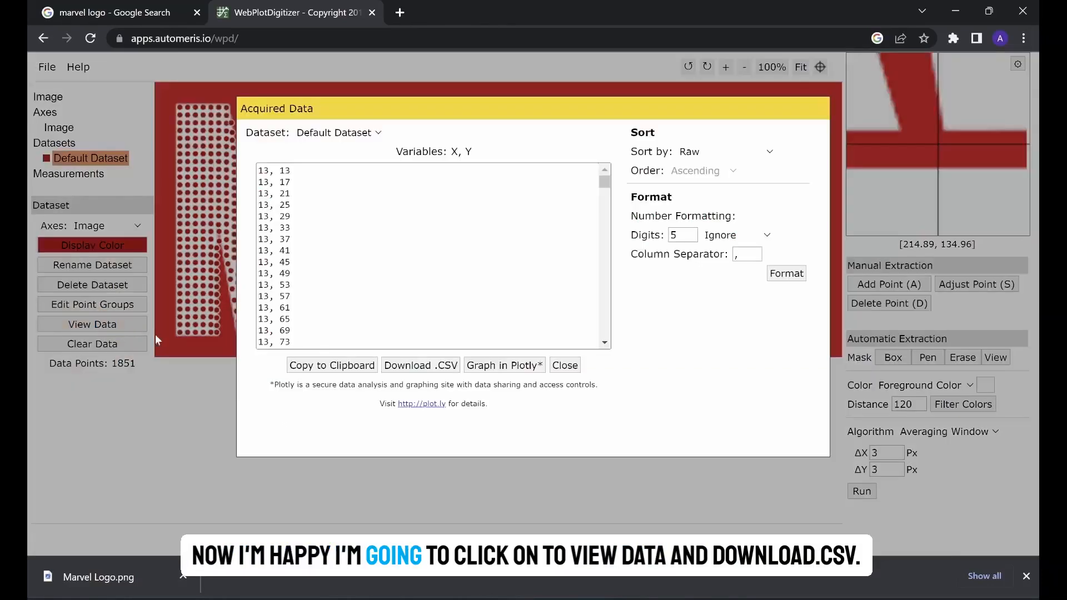
click(439, 366)
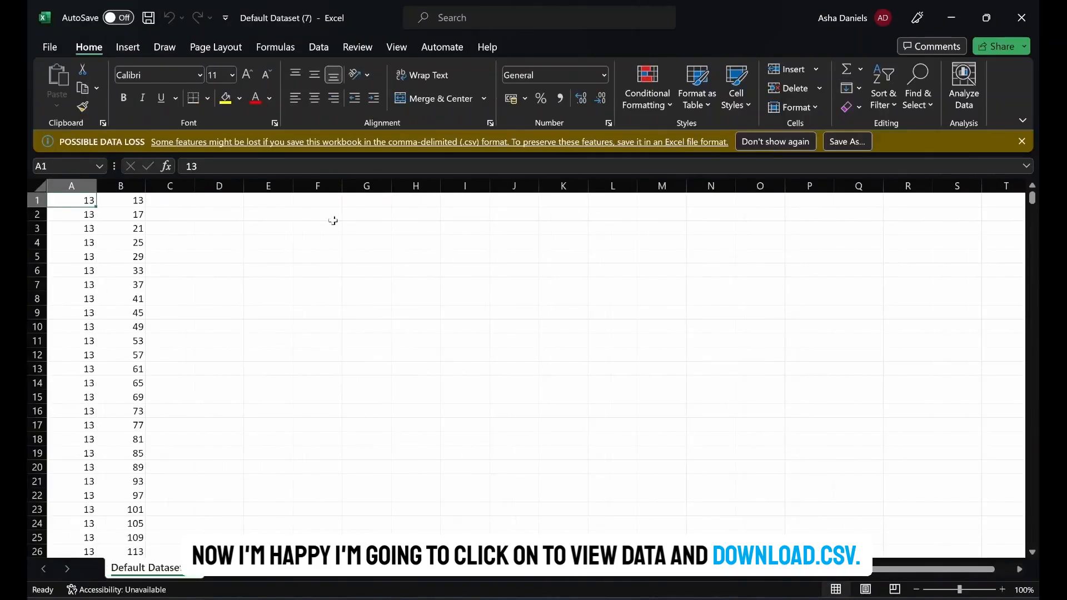
- In the downloaded CSV in Excel, insert a row above the data and enter the headers X, Y and Random in A1:C1
click(37, 201)
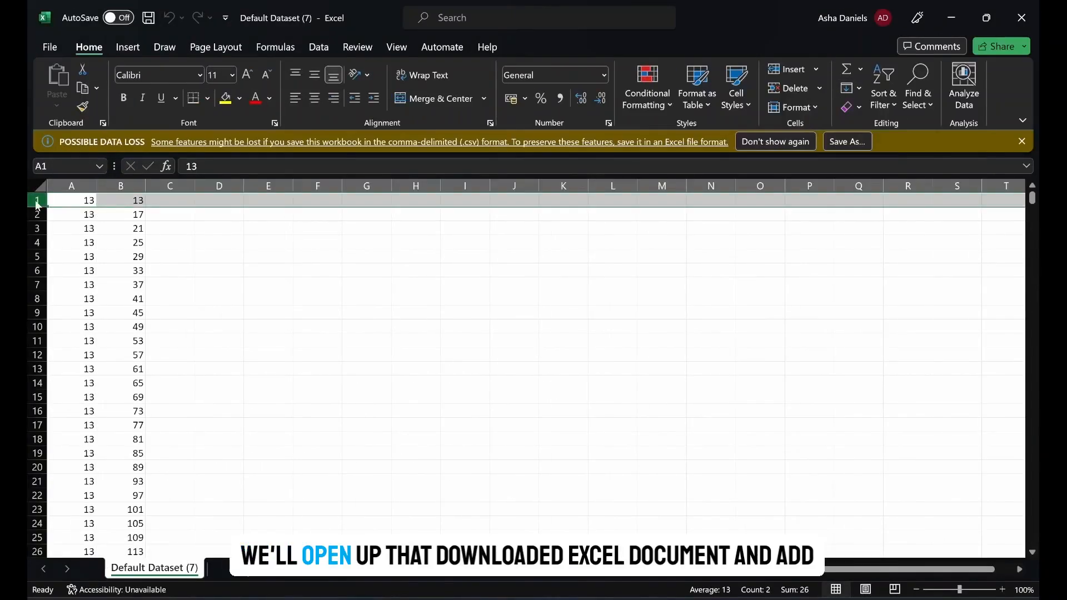
right_click(37, 204)
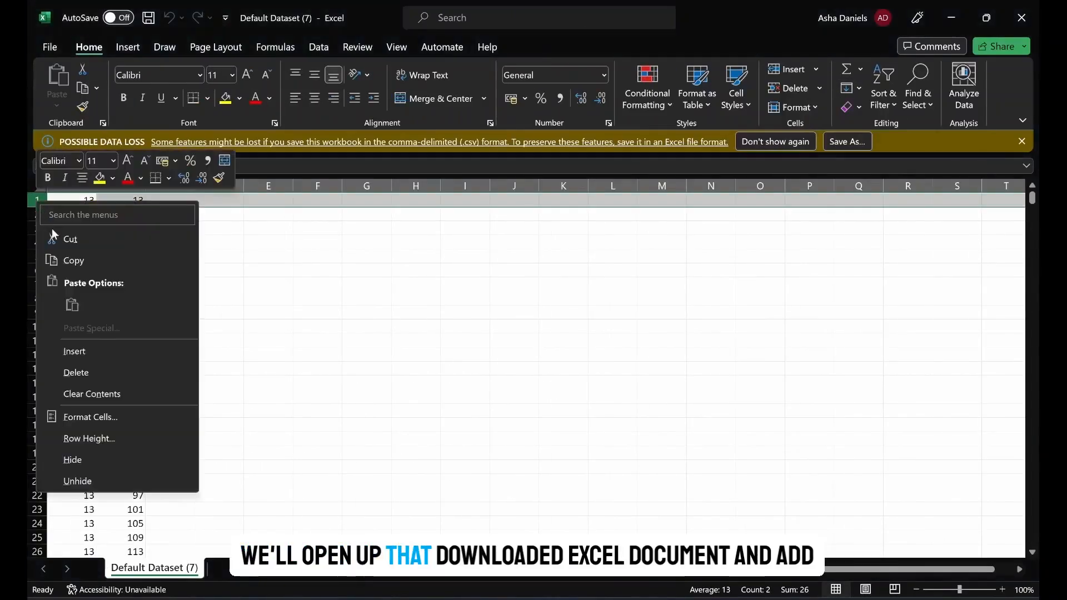
click(95, 359)
click(83, 200)
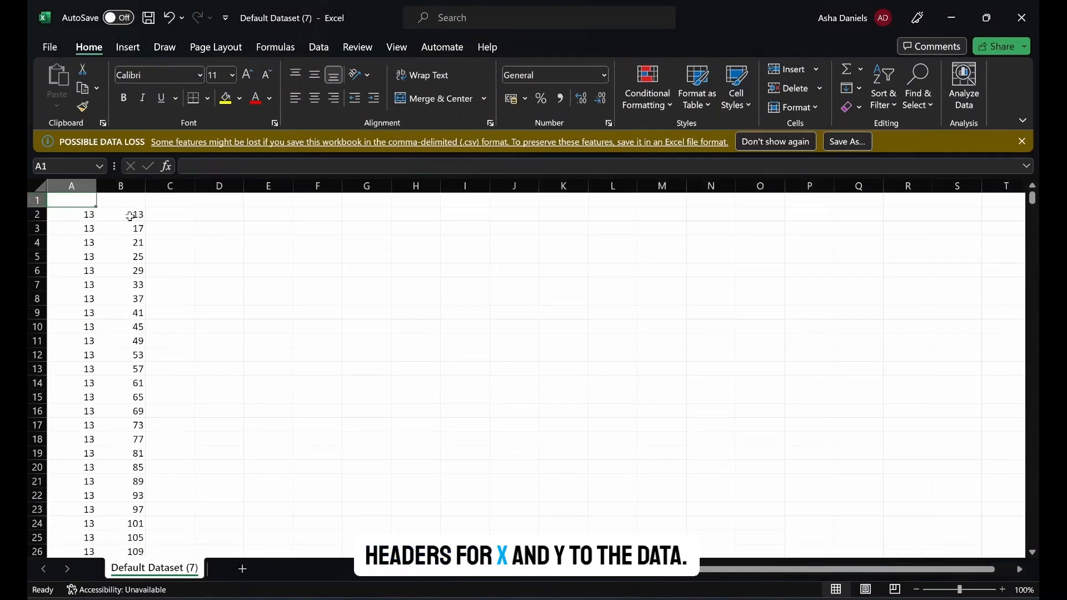
text(X)
key(Tab)
text(Y)
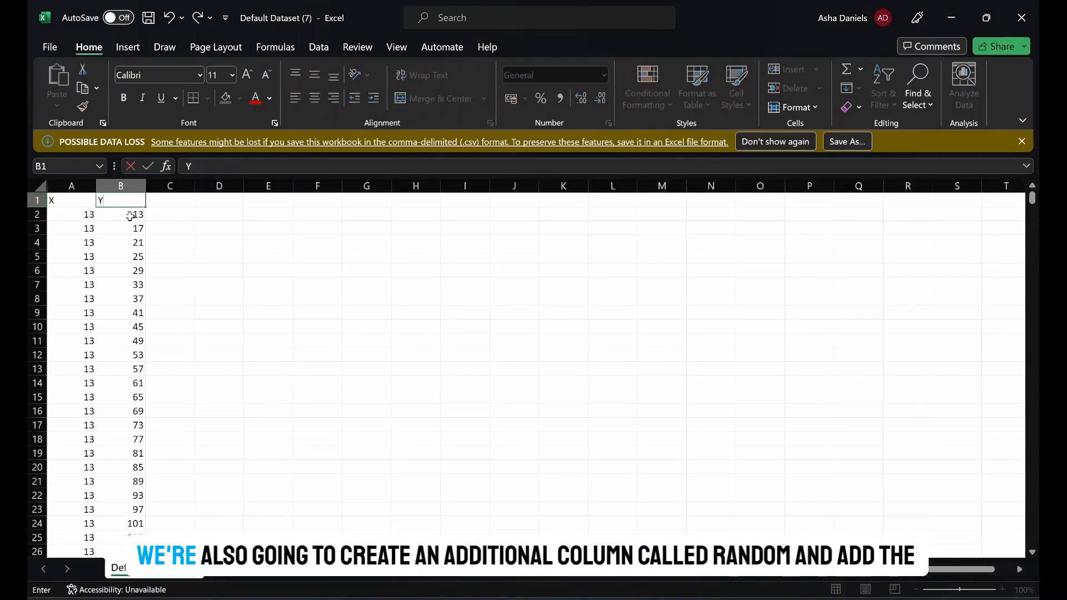
key(Tab)
text(Ran)
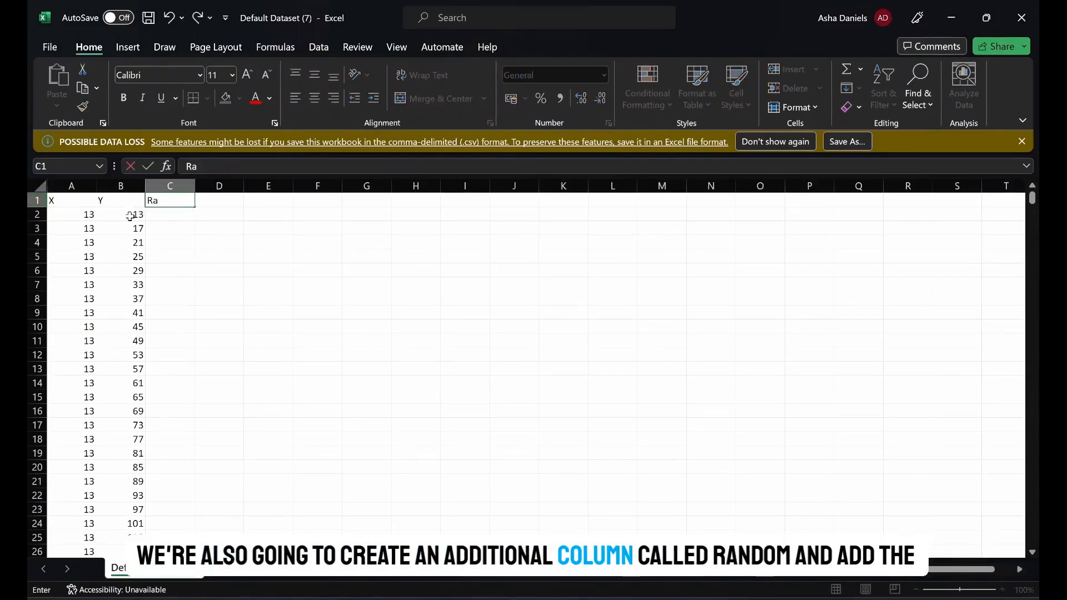
key(Return)
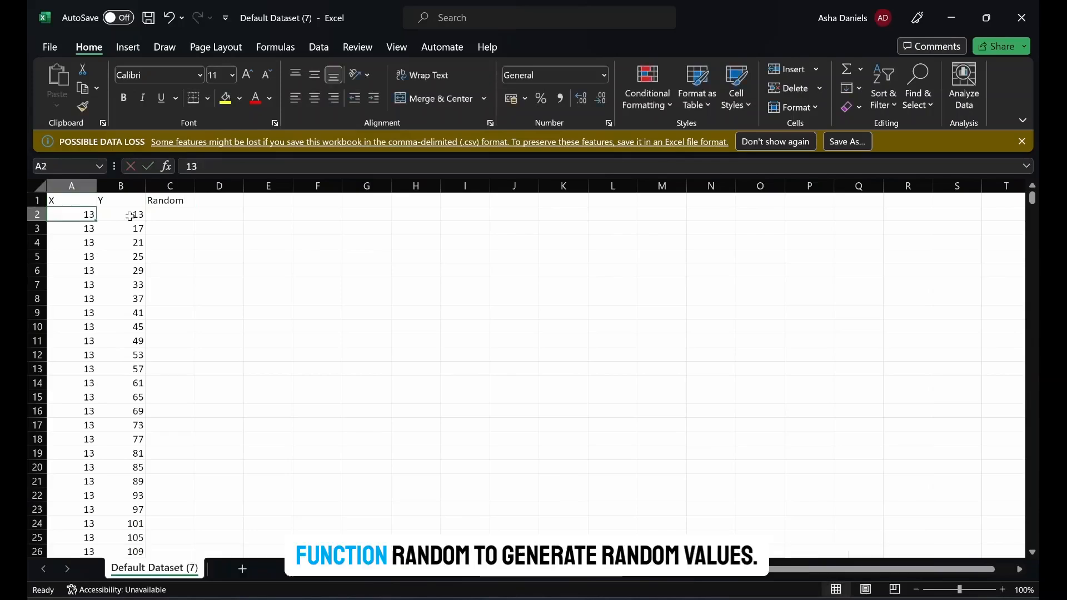
- Enter the formula =RAND() in C2 and fill it down the Random column for all data points
click(157, 219)
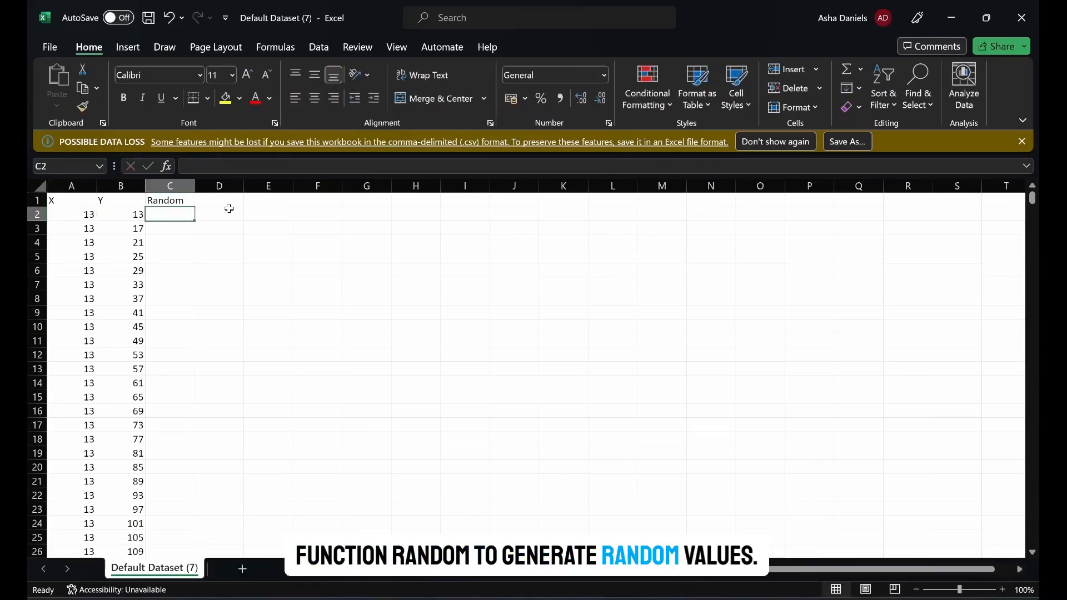
text(=RAND()
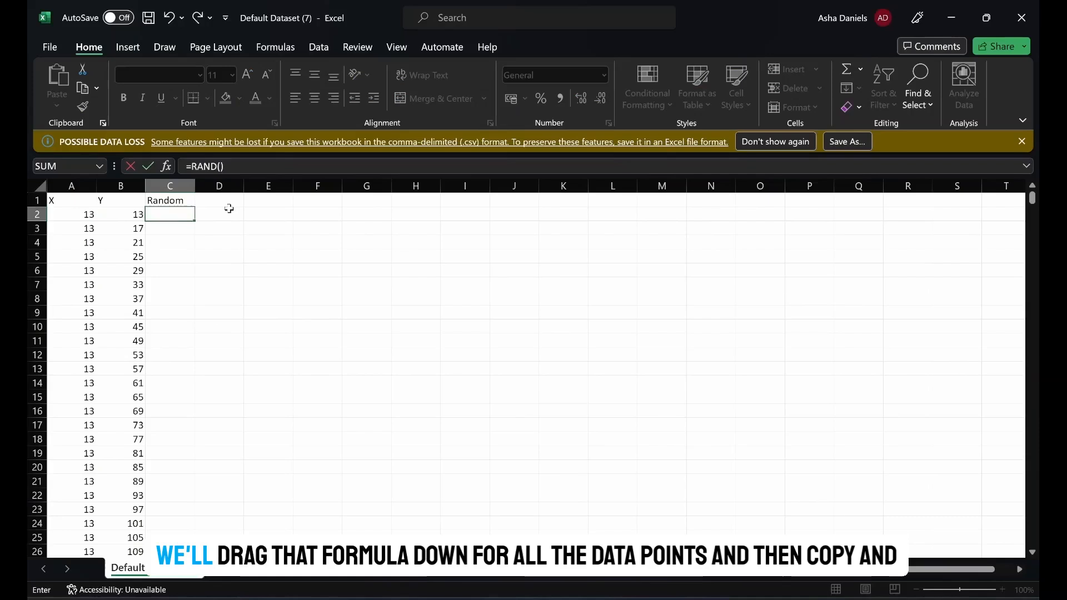
key(Return)
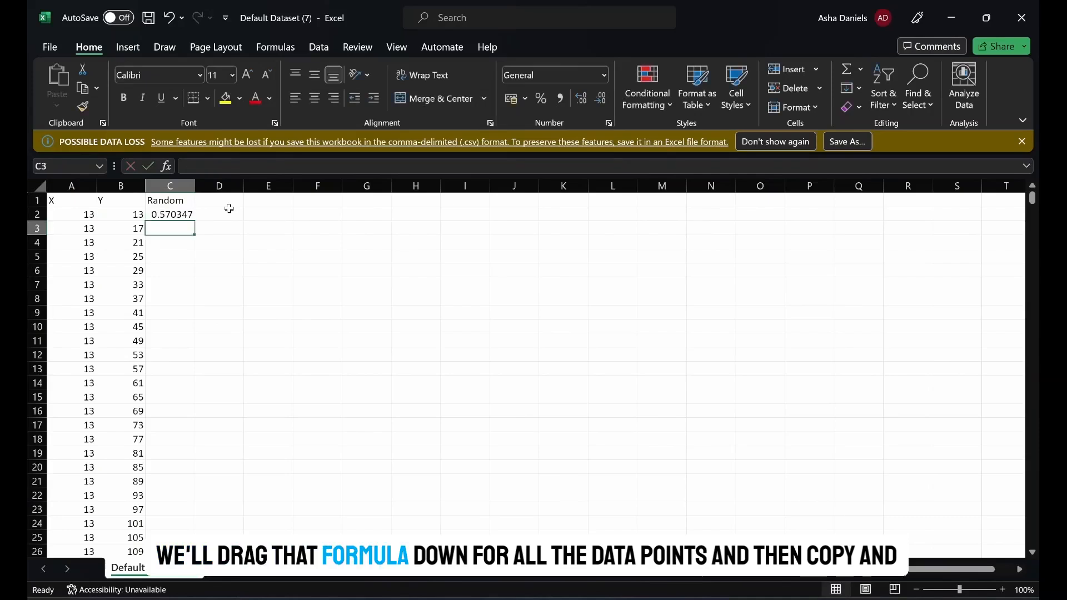
click(182, 216)
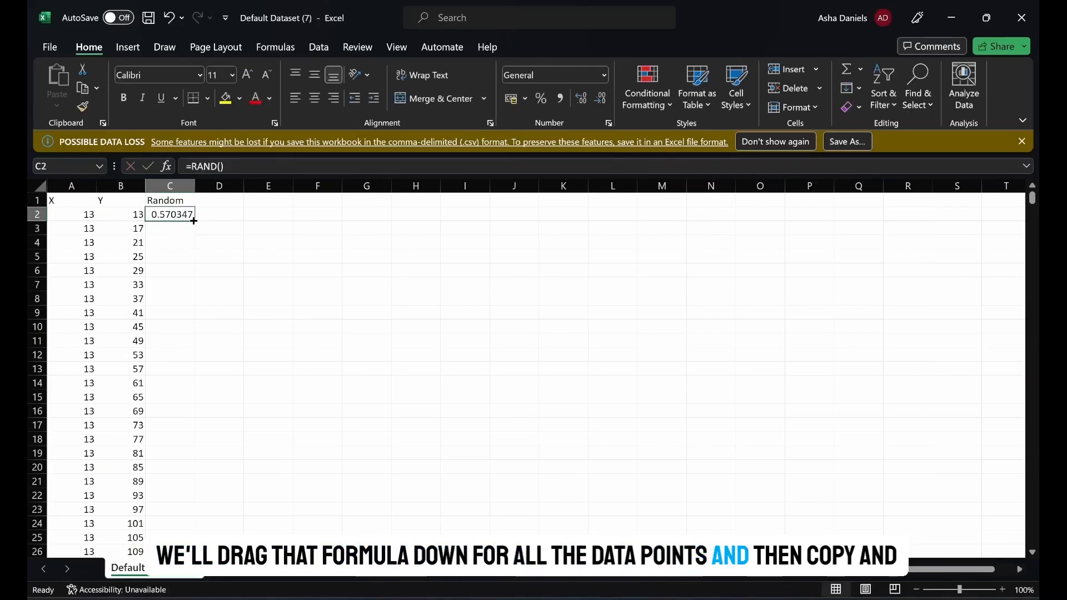
double_click(194, 220)
- Copy the Random column and paste it over itself as values only to freeze the random numbers
click(179, 186)
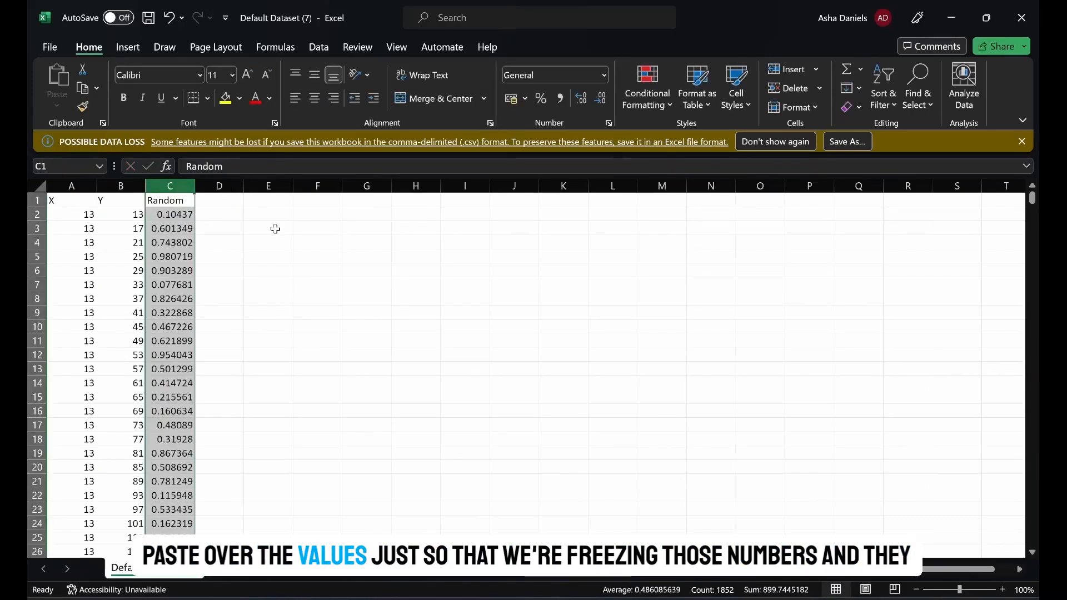
key(ctrl+c)
key(ctrl+alt+v)
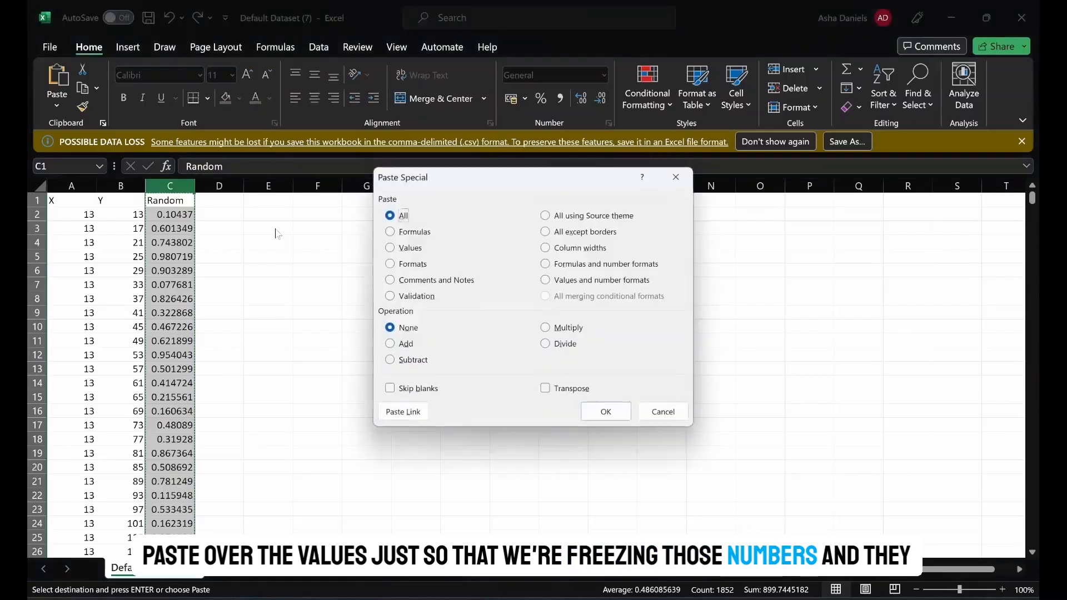
click(410, 247)
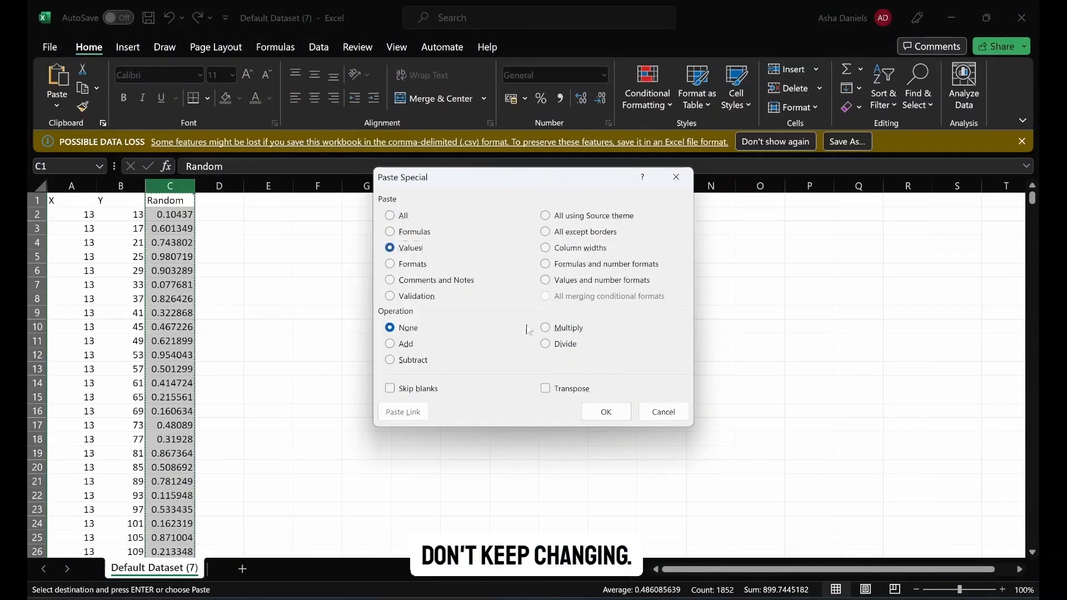
click(606, 412)
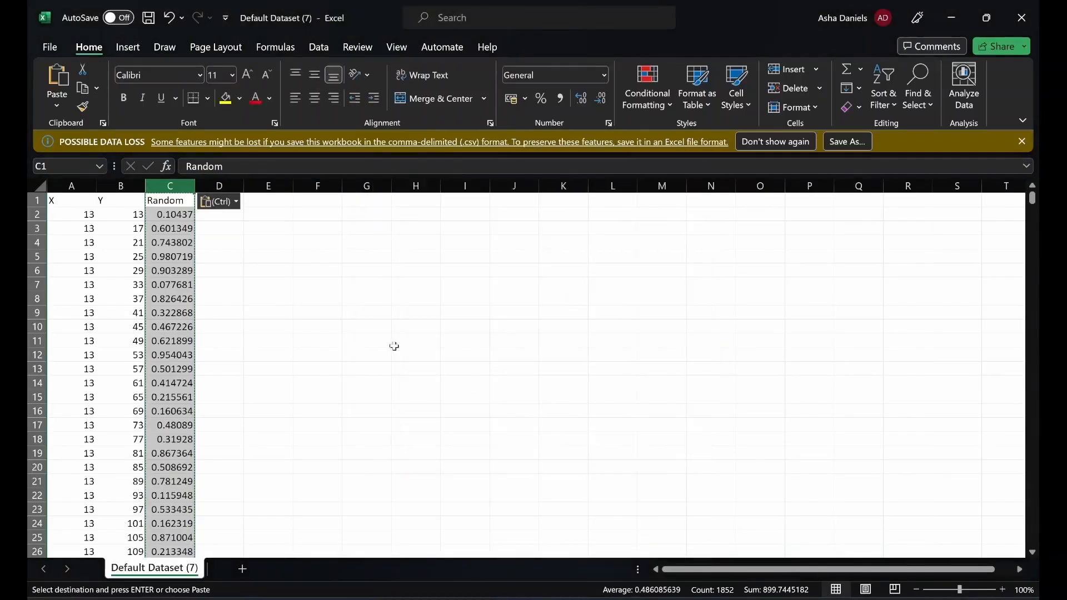
click(224, 233)
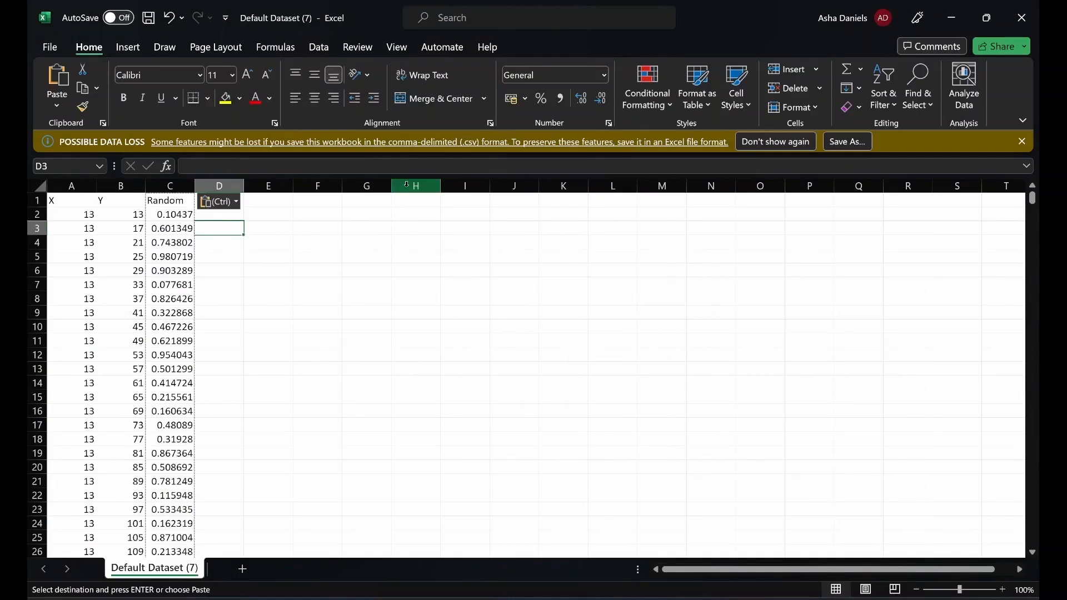
- Sort the data by the Random column from largest to smallest, expanding the selection to the X and Y columns
click(320, 48)
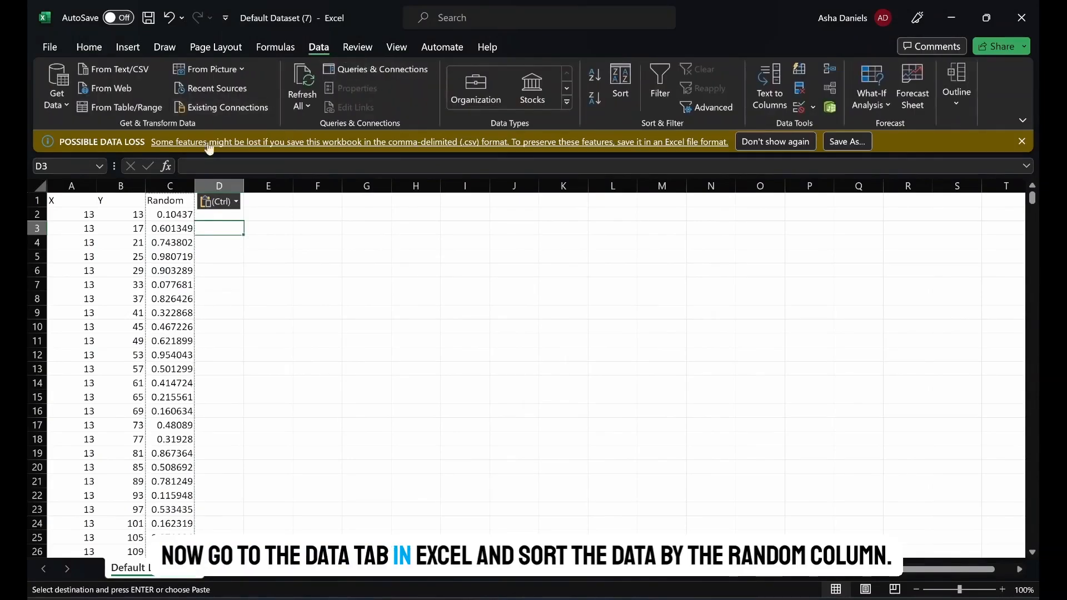
click(179, 183)
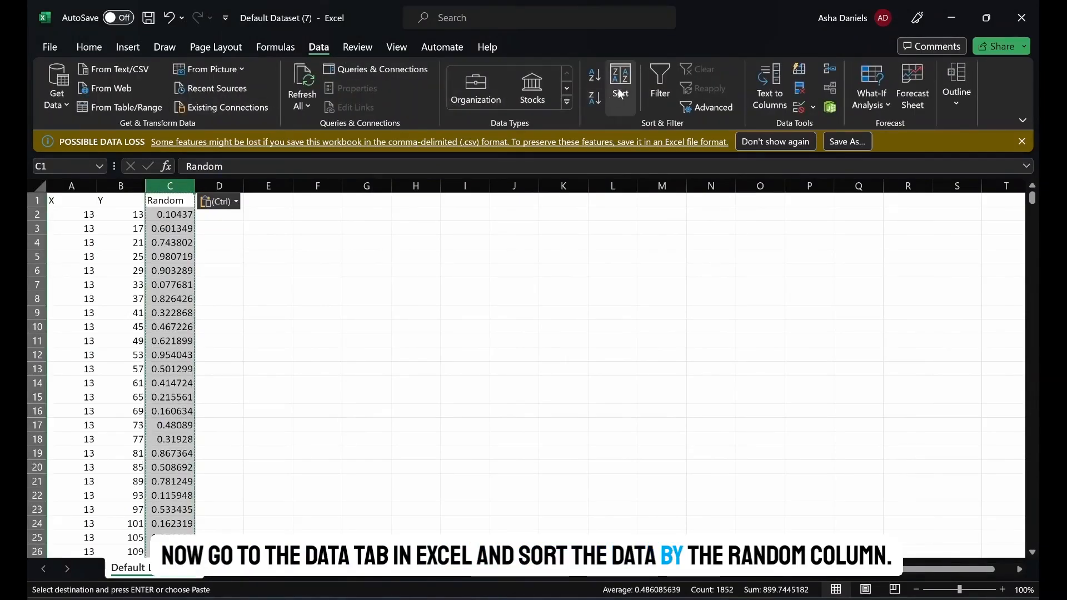
click(595, 99)
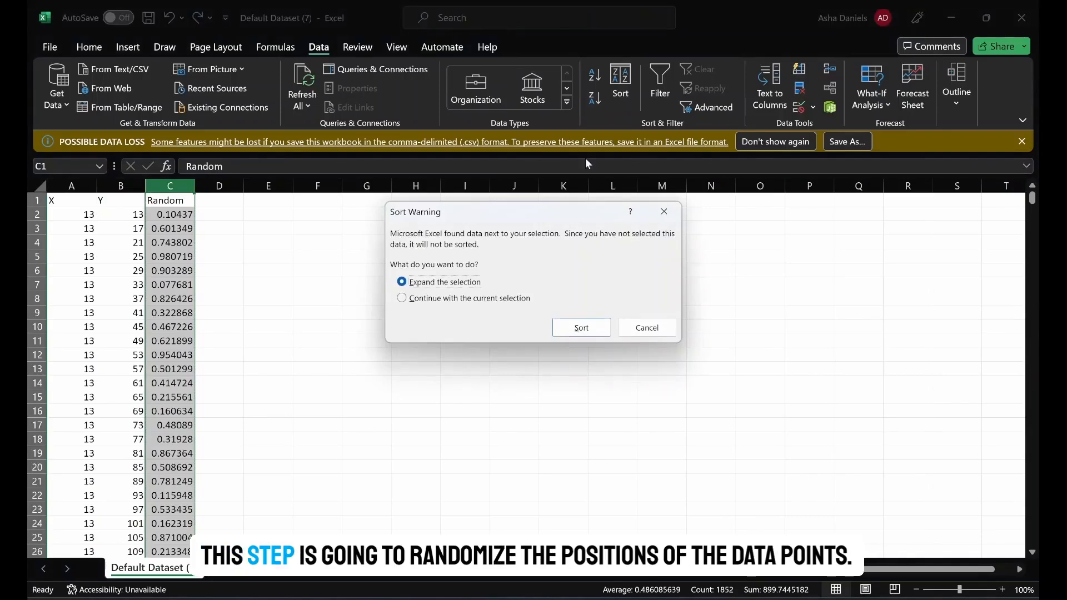
click(581, 328)
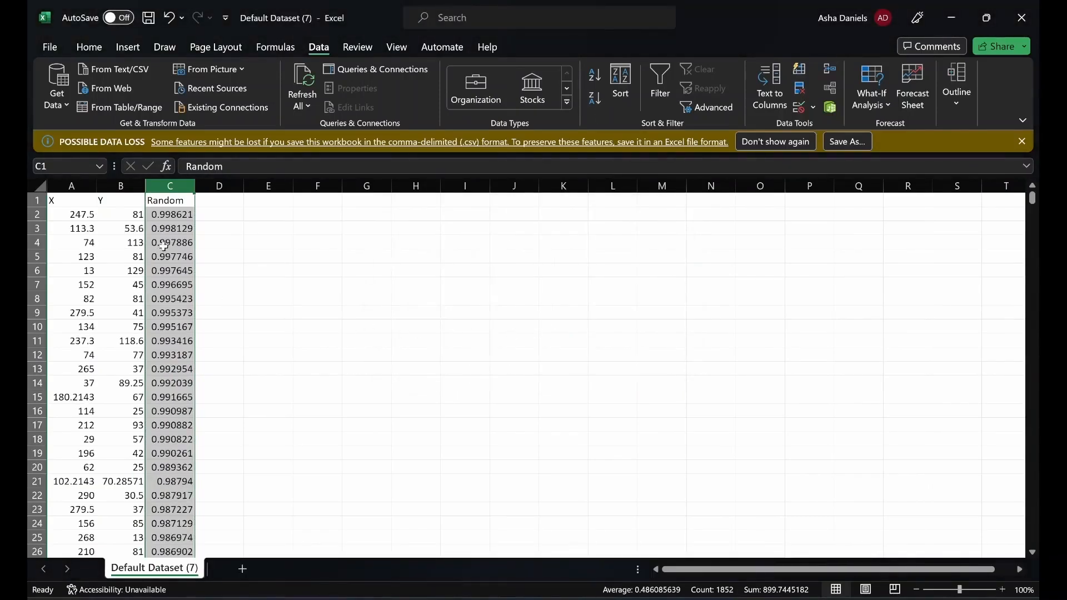
- Delete the Random column from the sheet
right_click(172, 185)
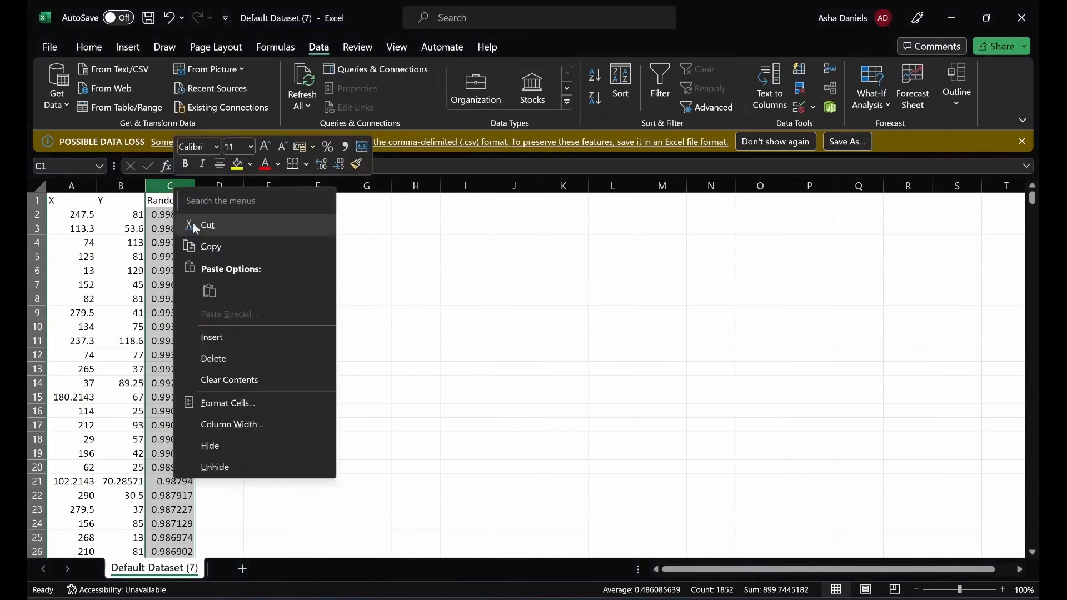
click(230, 351)
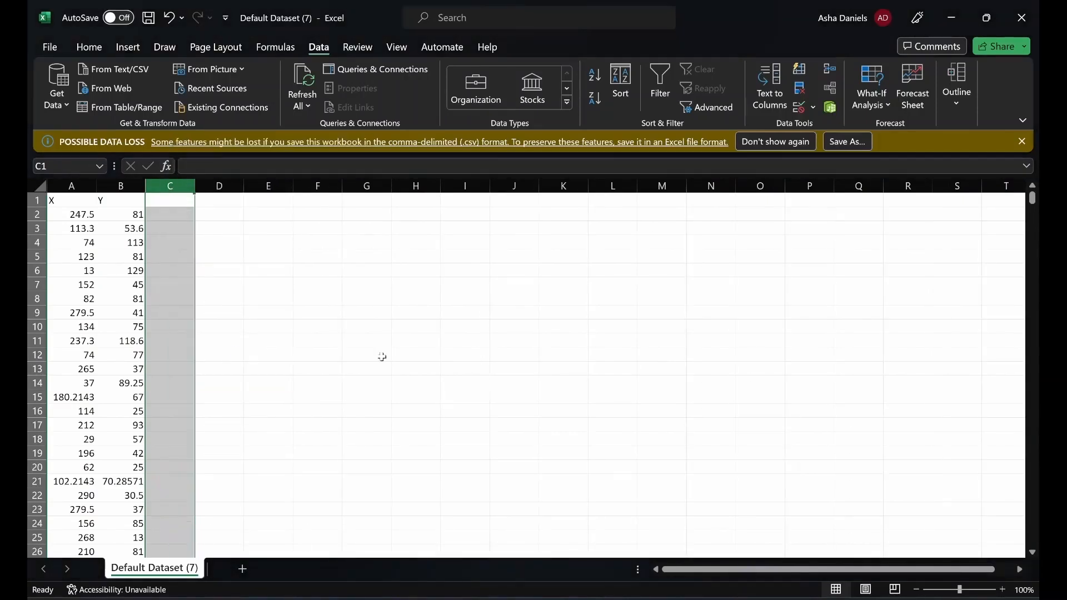
click(382, 330)
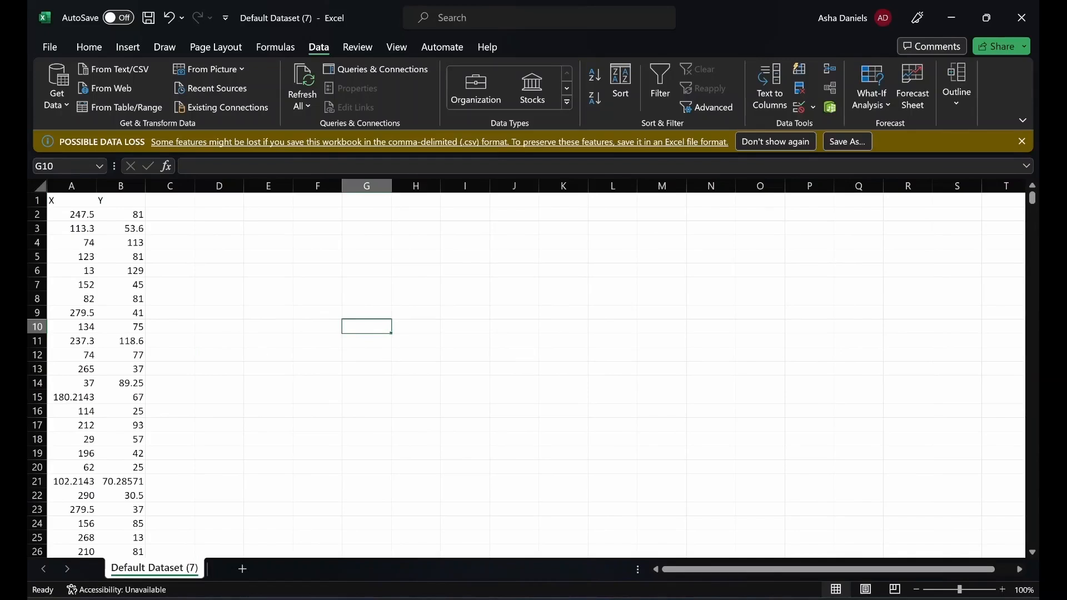
- Delete the excess X and Y cells from row 1800 to row 1852 and return to cell A1
key(ctrl+Home)
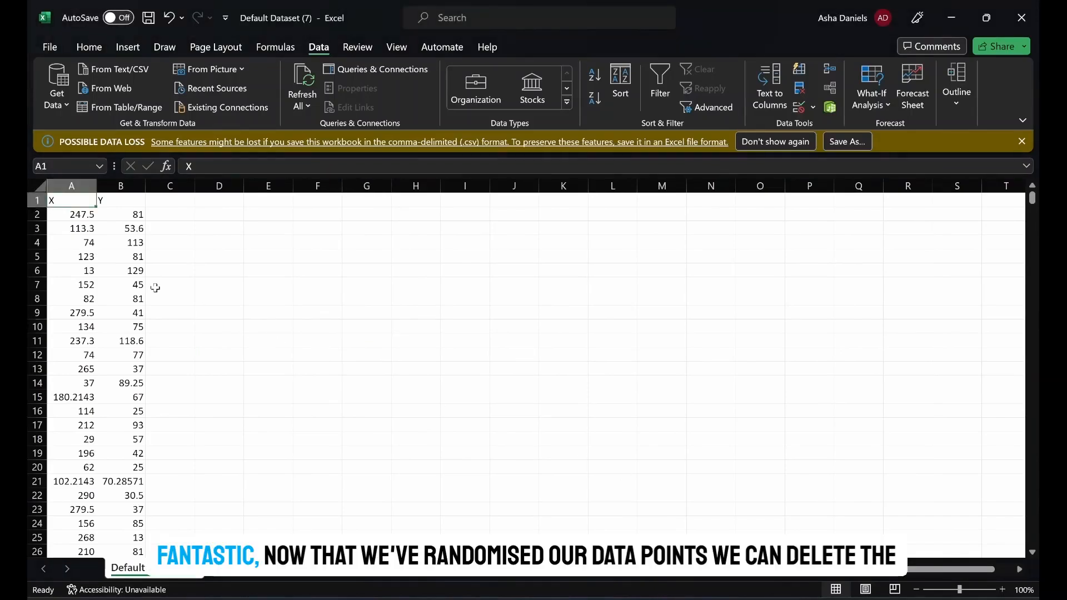
key(ctrl+Down)
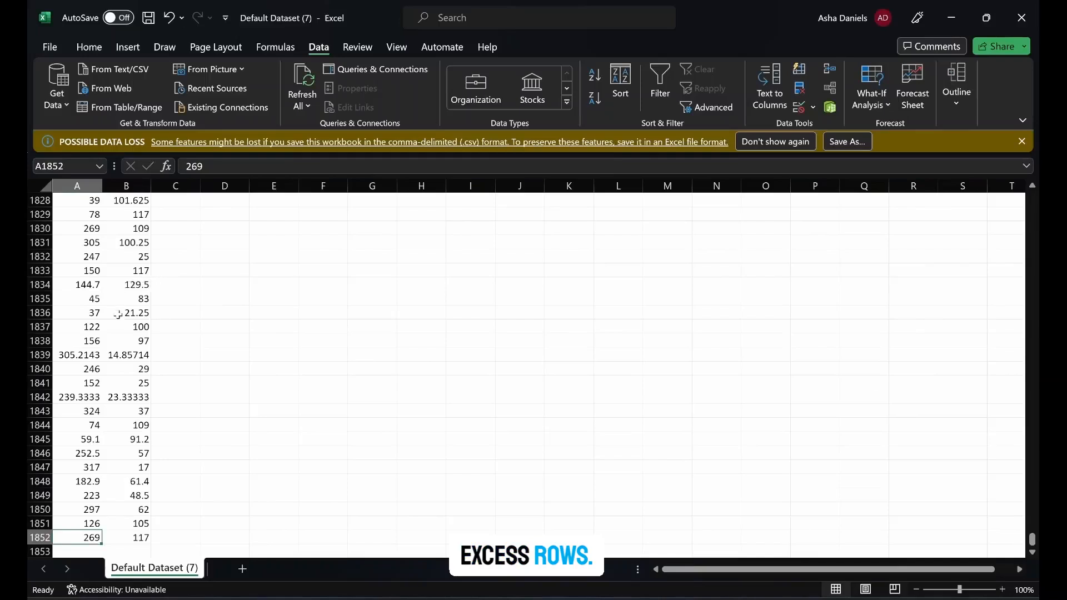
scroll(78, 225, up, 6)
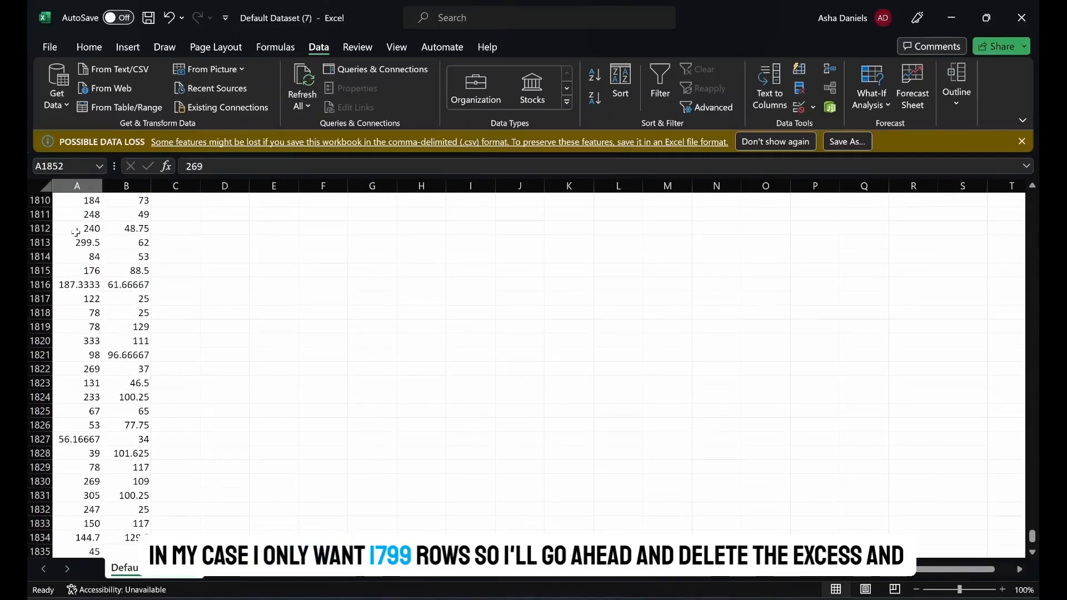
scroll(76, 232, up, 3)
scroll(76, 232, up, 2)
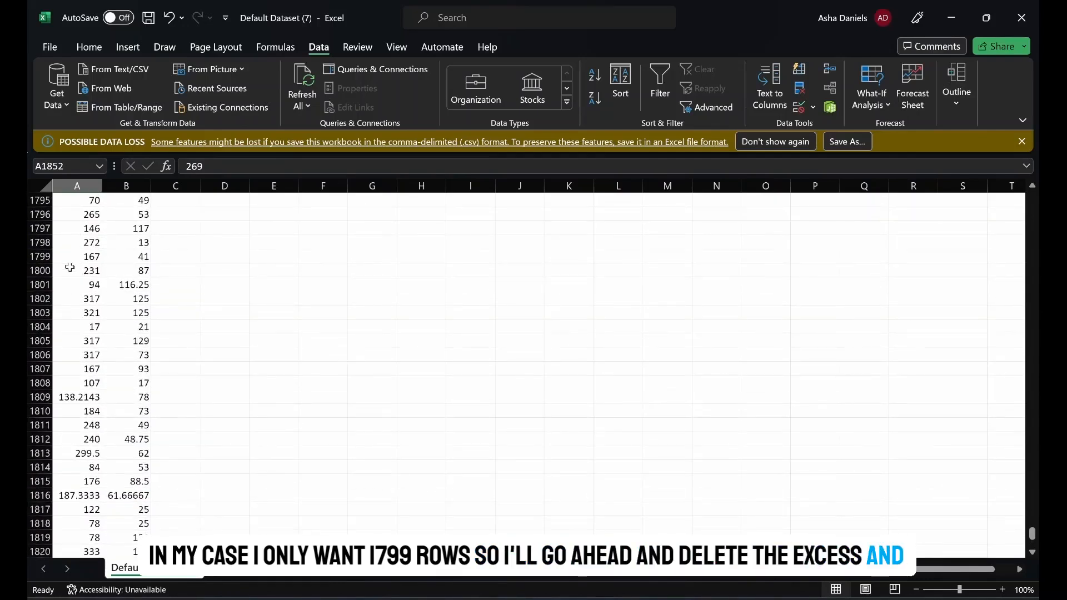
drag(95, 273, 133, 272)
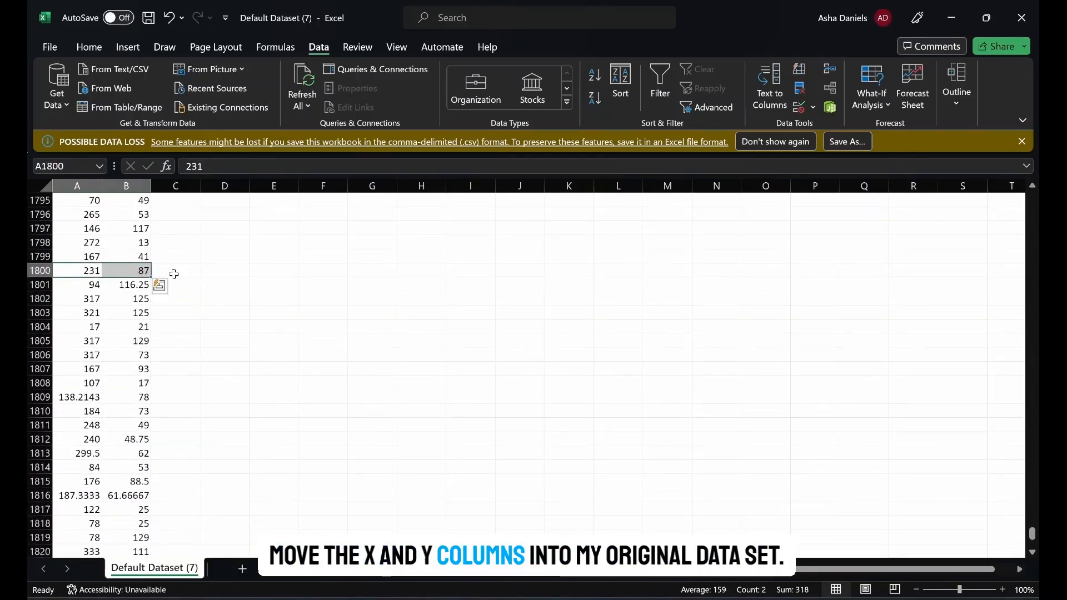
key(ctrl+shift+Down)
key(BackSpace)
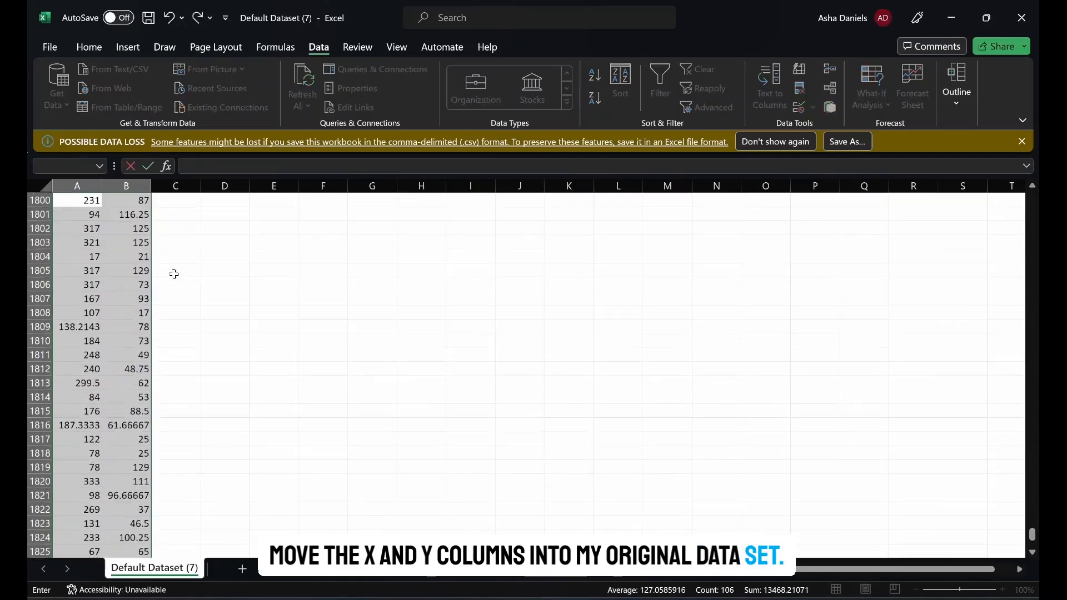
right_click(127, 260)
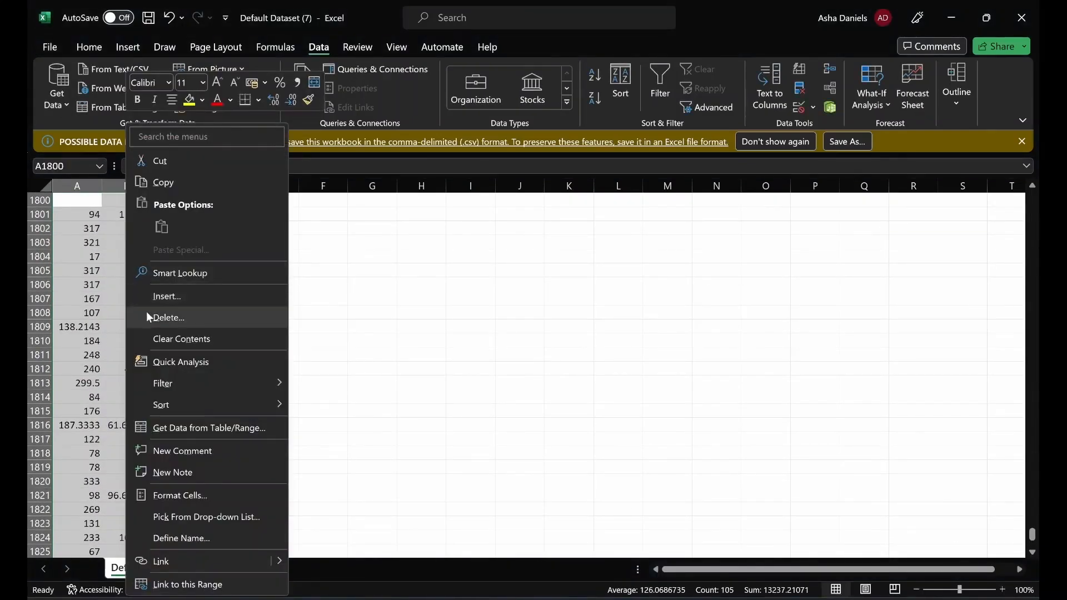
click(147, 318)
click(121, 381)
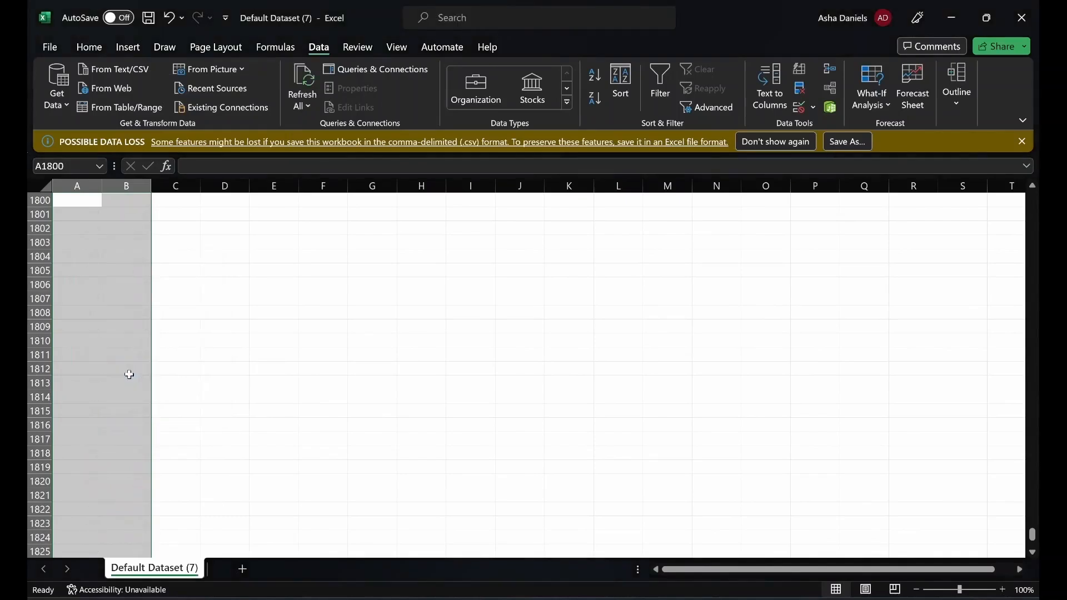
click(112, 261)
click(83, 260)
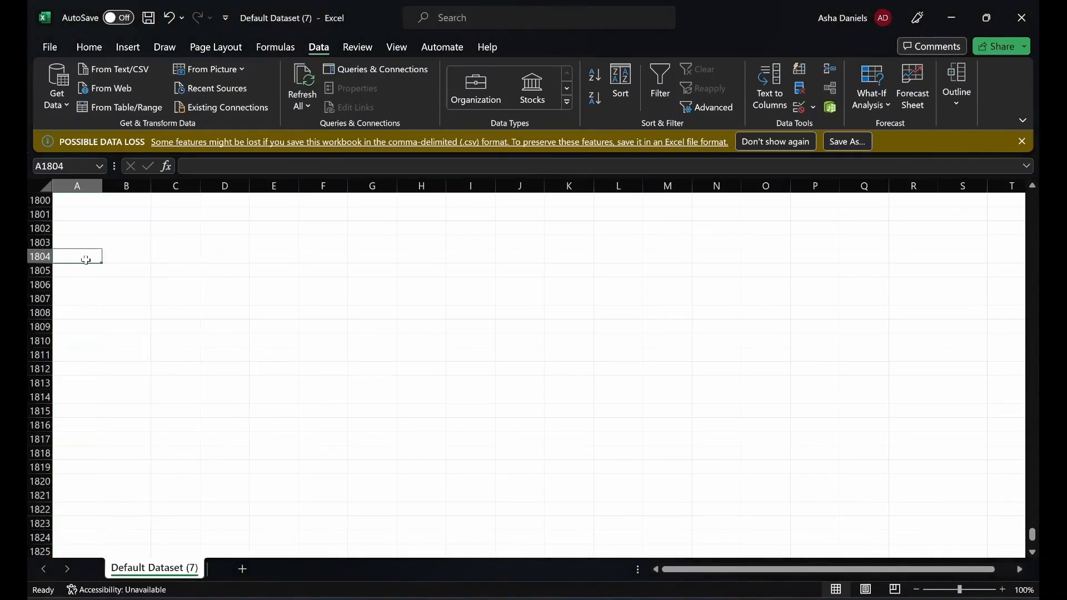
key(ctrl+Up)
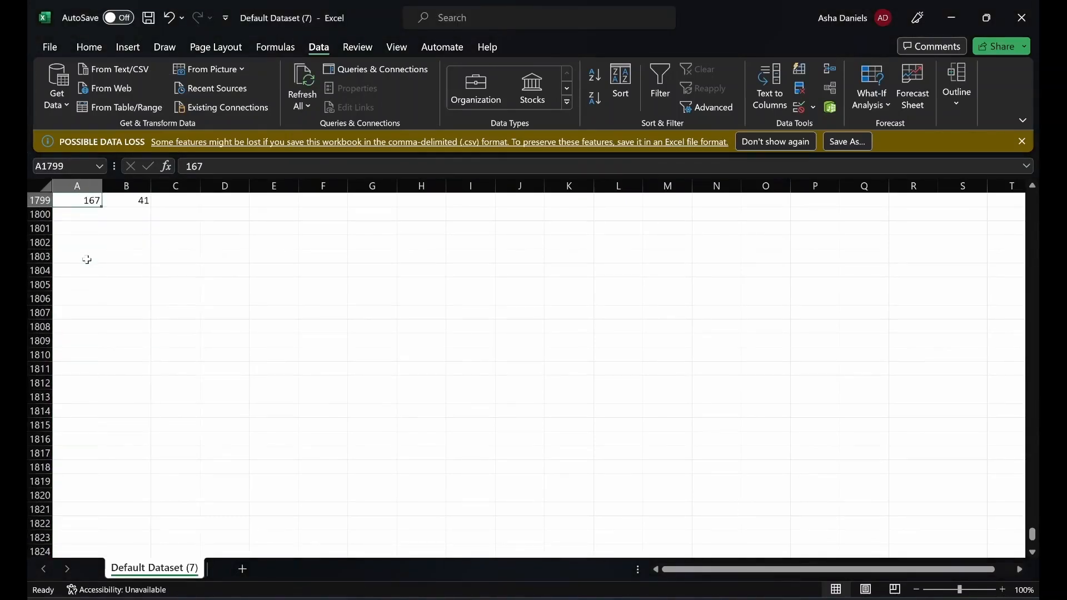
key(ctrl+Up)
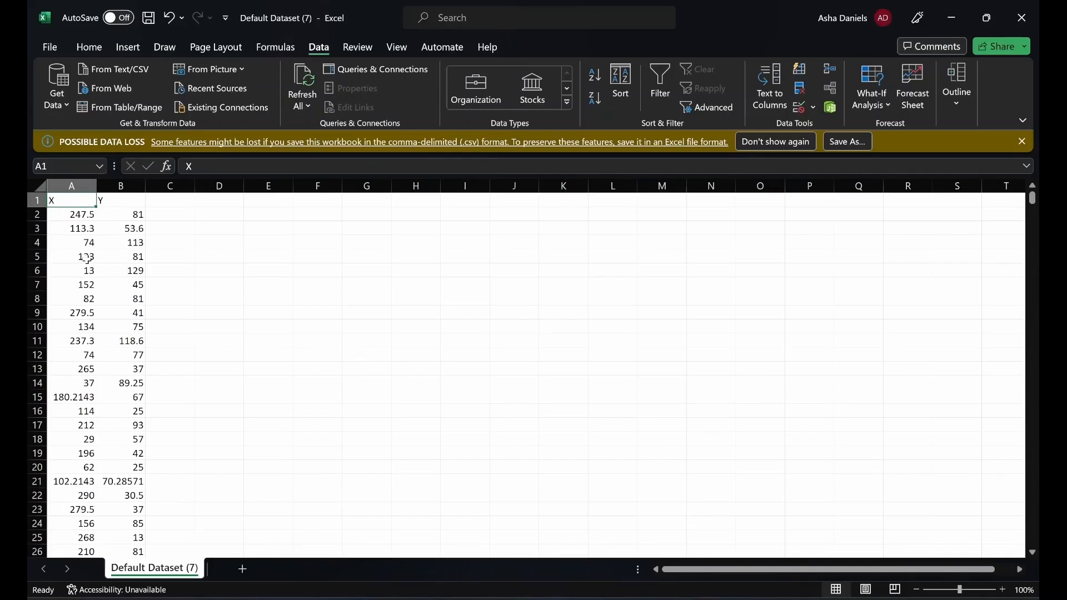
- Copy all X and Y data including headers and paste it into the marvel-wikia-data workbook at cell N1, beside the Year column
key(ctrl+shift+Right)
key(ctrl+shift+Down)
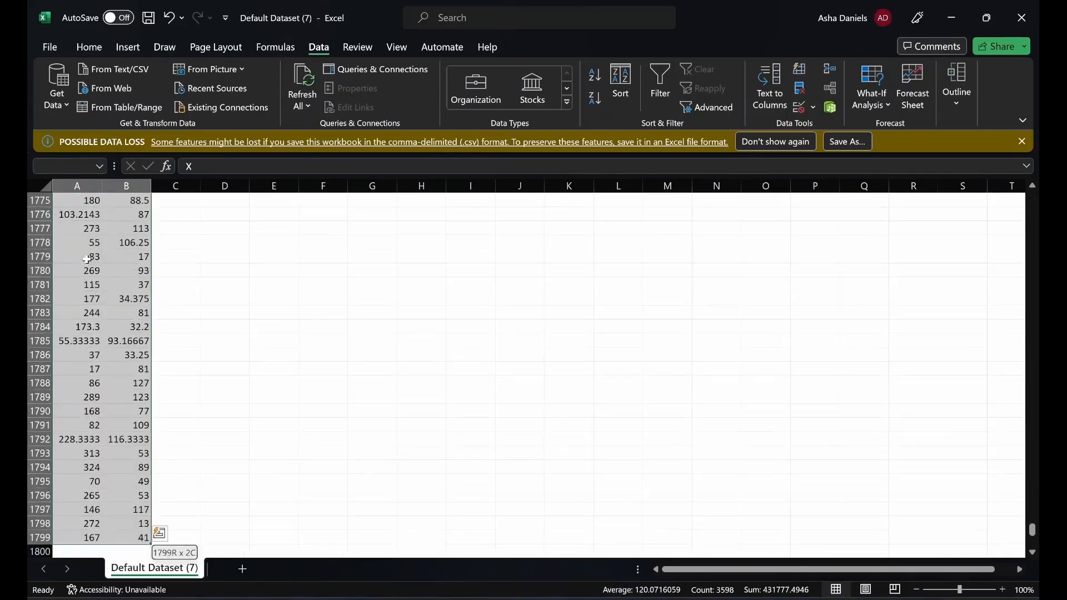
key(ctrl+c)
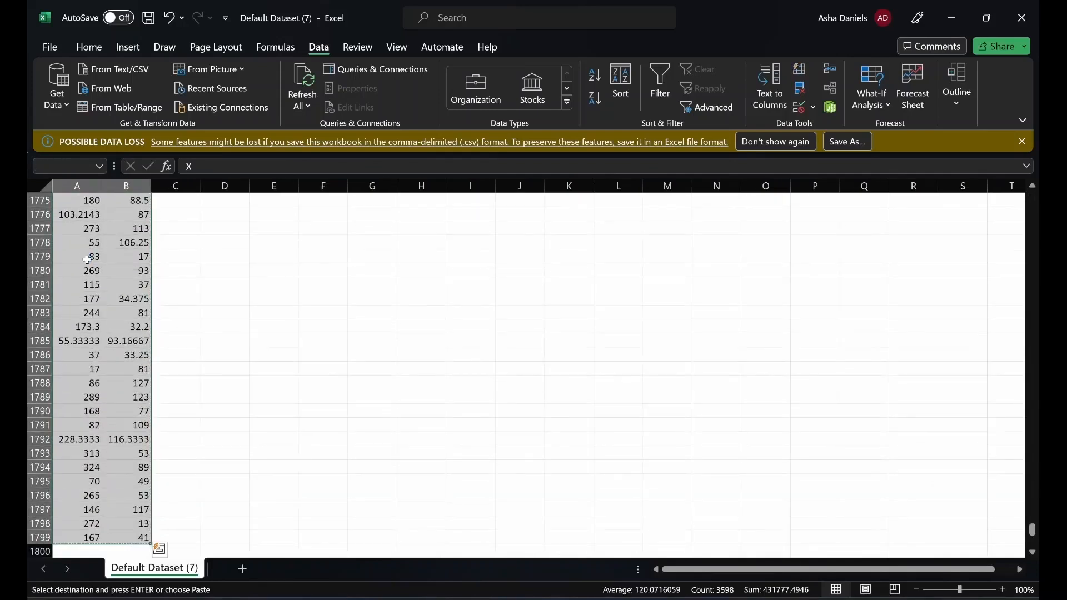
mouse_move(795, 595)
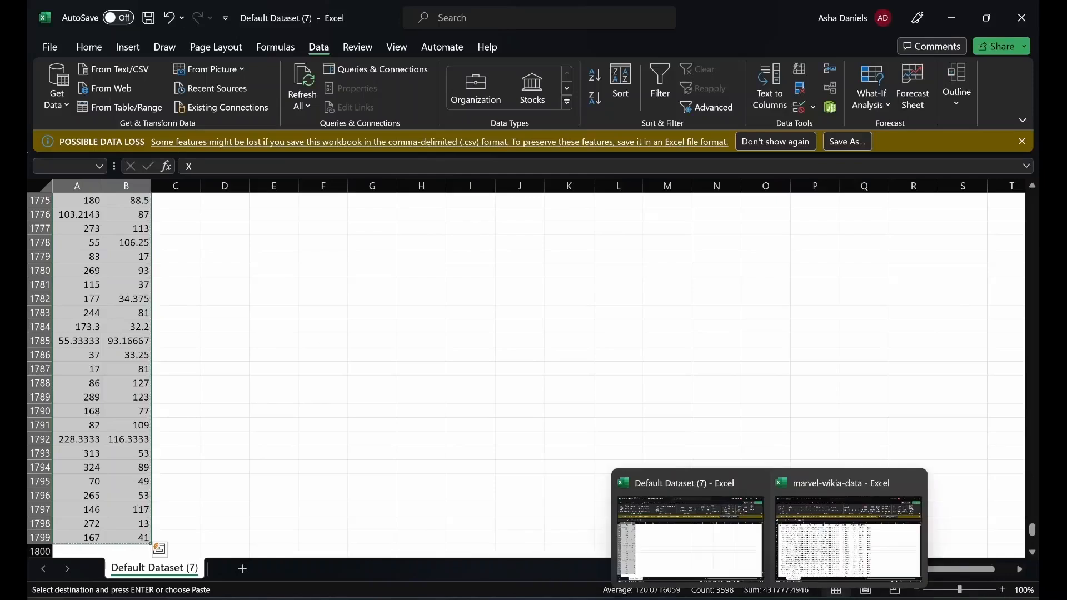
click(815, 546)
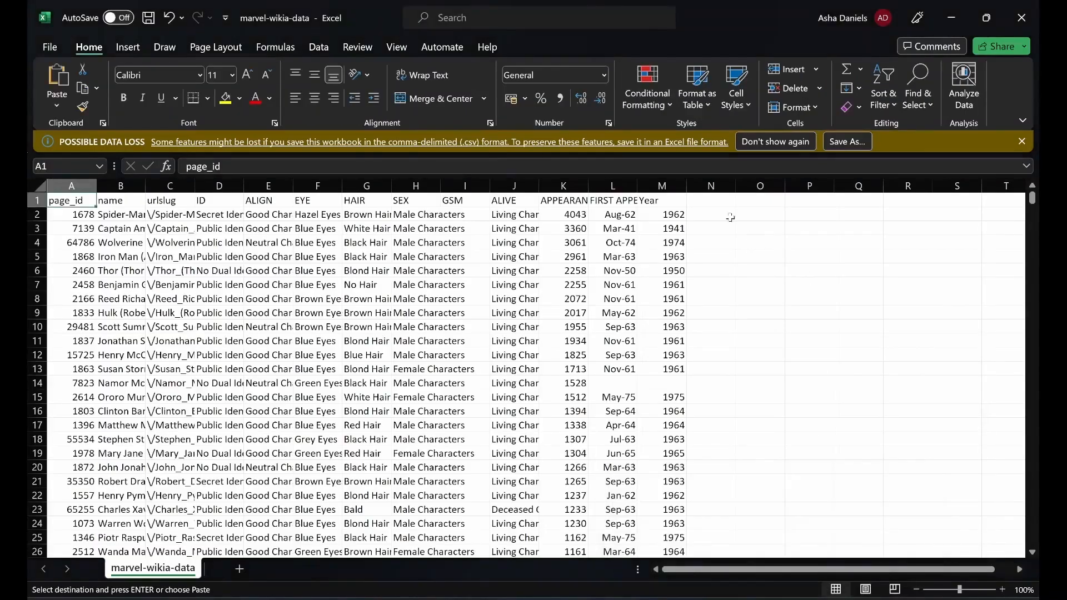
click(713, 202)
key(ctrl+v)
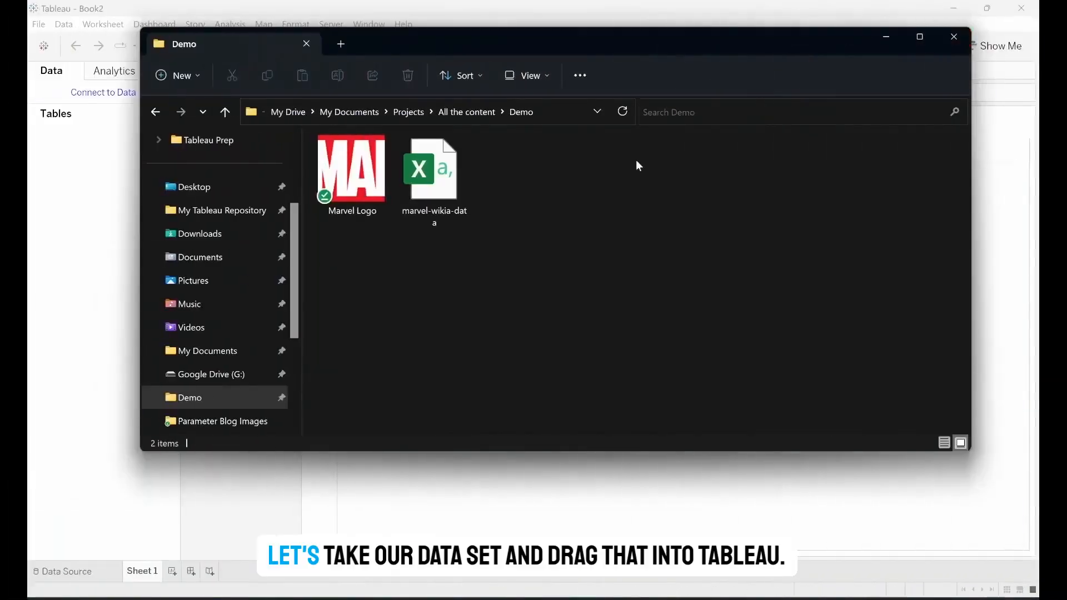
- Load the marvel-wikia-data file from the Demo folder into Tableau as a data source and open Sheet 1
drag(449, 190, 66, 101)
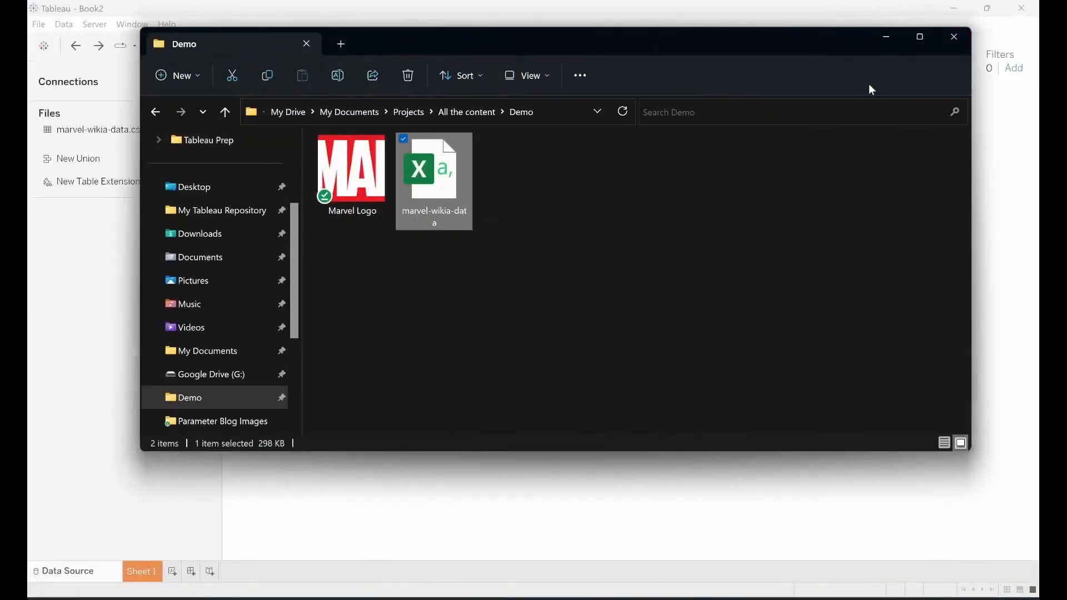
click(889, 37)
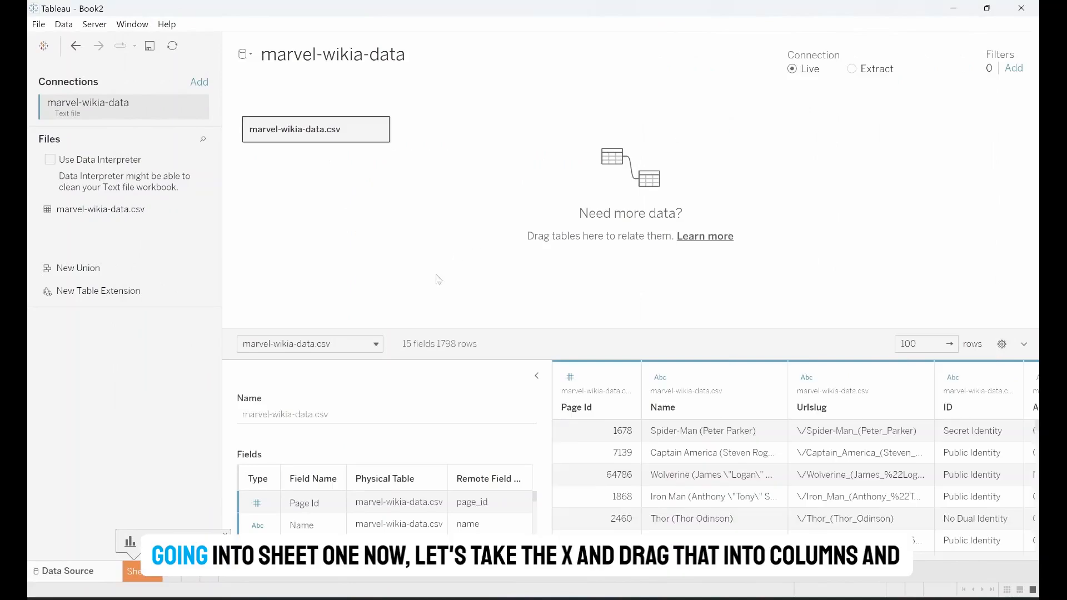
click(139, 572)
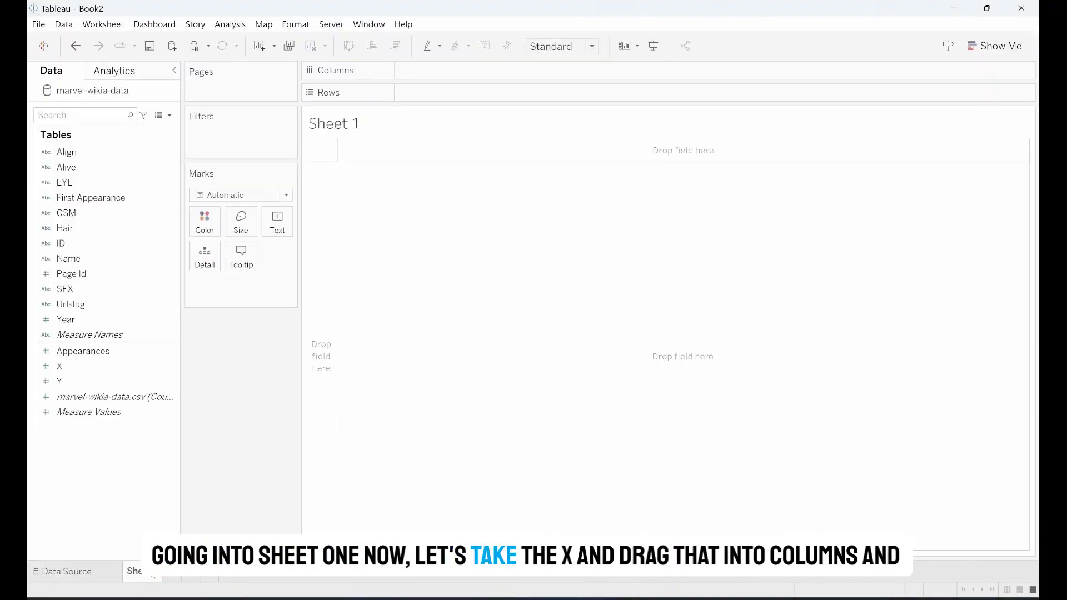
- Place X on Columns and Y on Rows, and convert both fields to dimensions
mouse_move(123, 374)
mouse_down()
mouse_move(498, 160)
mouse_move(497, 77)
mouse_up()
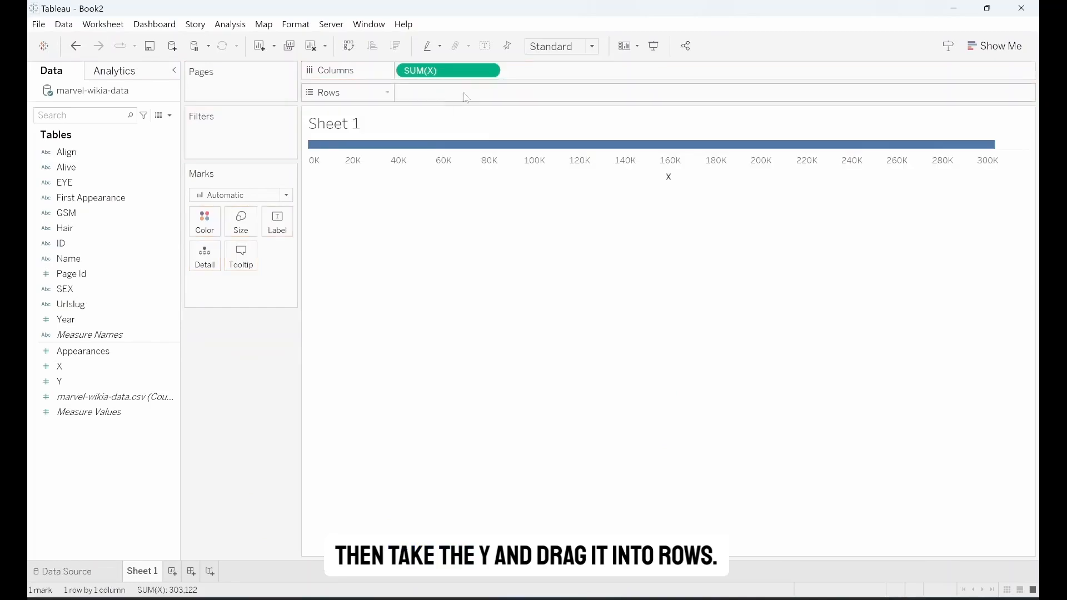
mouse_move(59, 381)
mouse_down()
mouse_move(321, 338)
mouse_move(469, 81)
mouse_move(451, 88)
mouse_up()
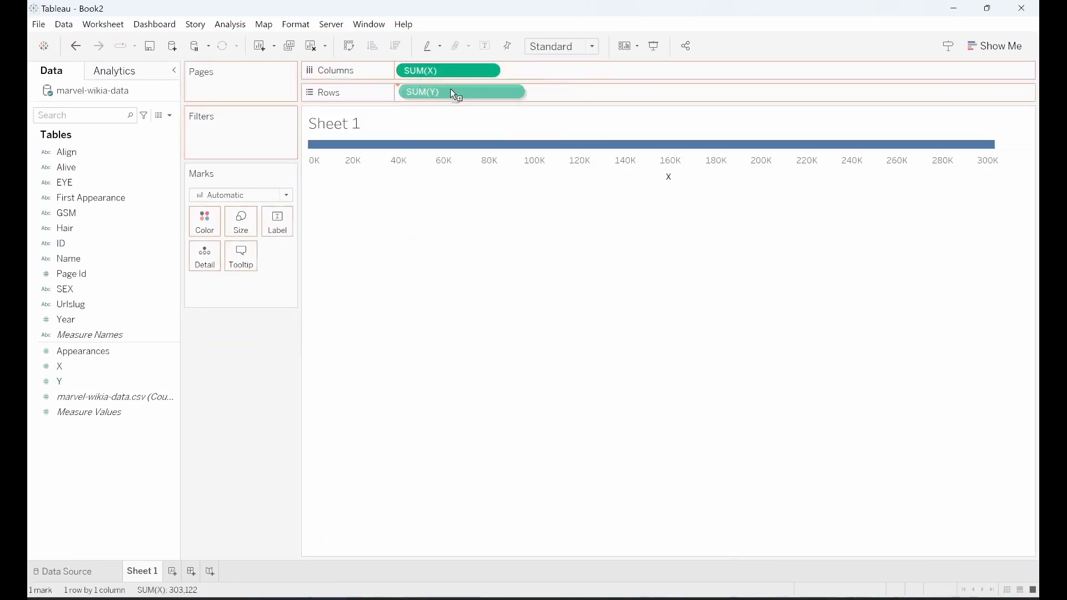
click(483, 72)
click(482, 174)
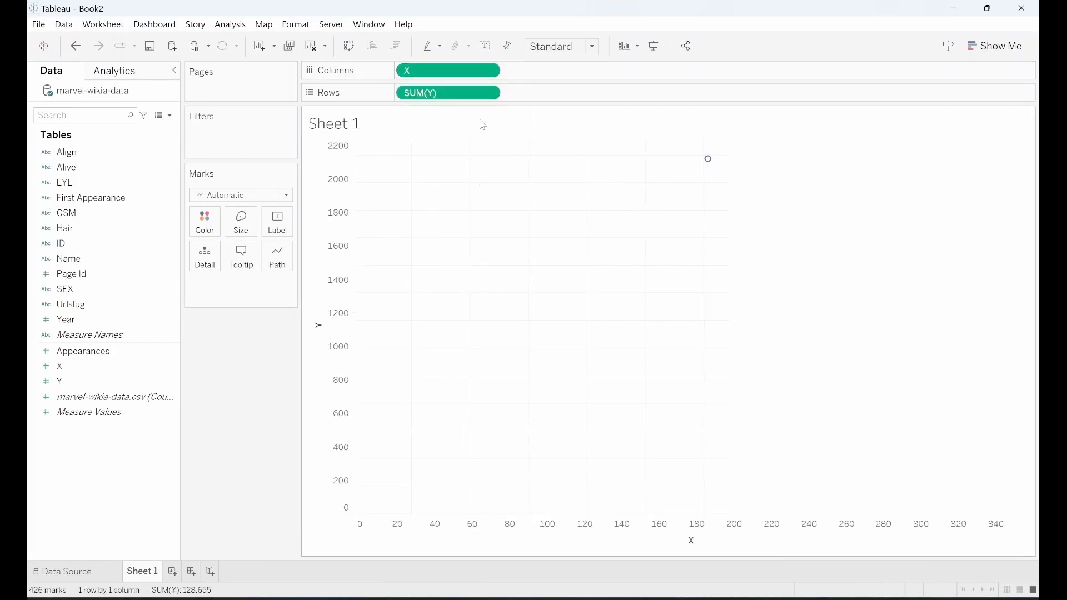
click(489, 94)
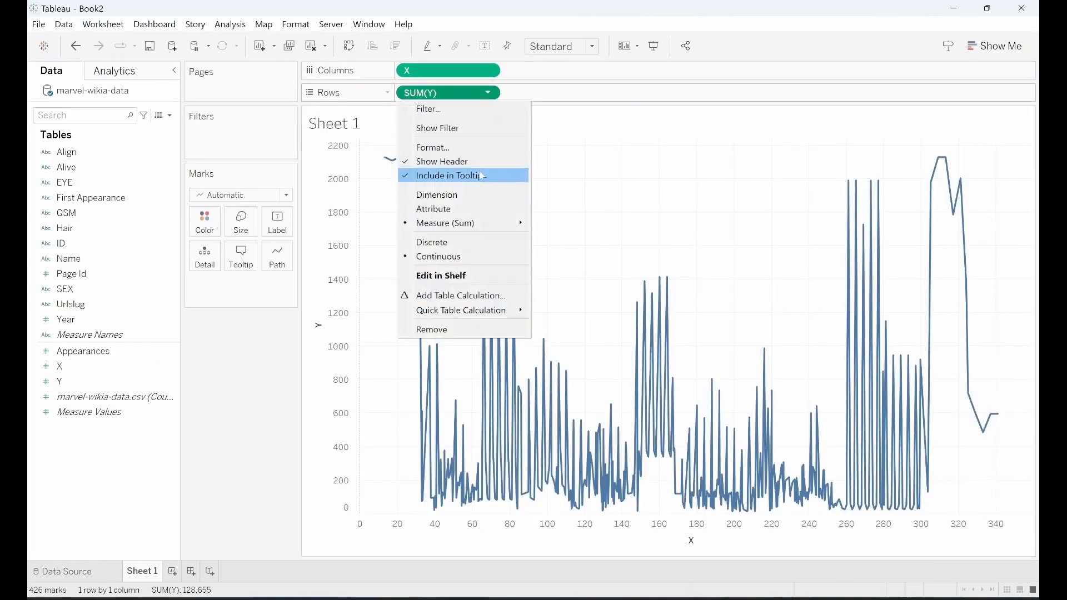
click(477, 193)
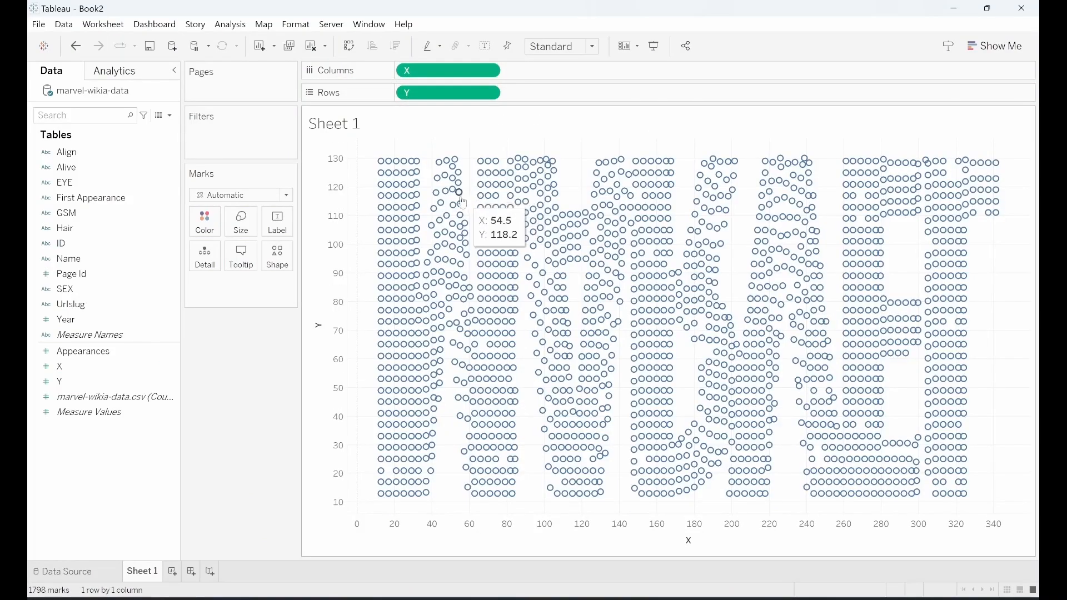
- Reverse the scale of the Y axis so the logo is upright
right_click(330, 265)
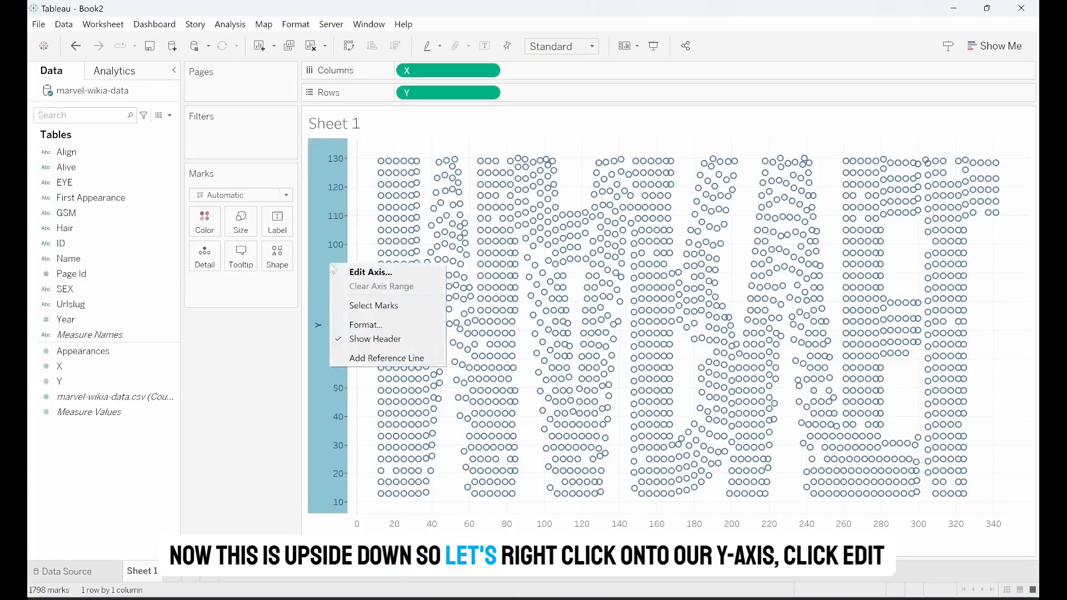
click(345, 276)
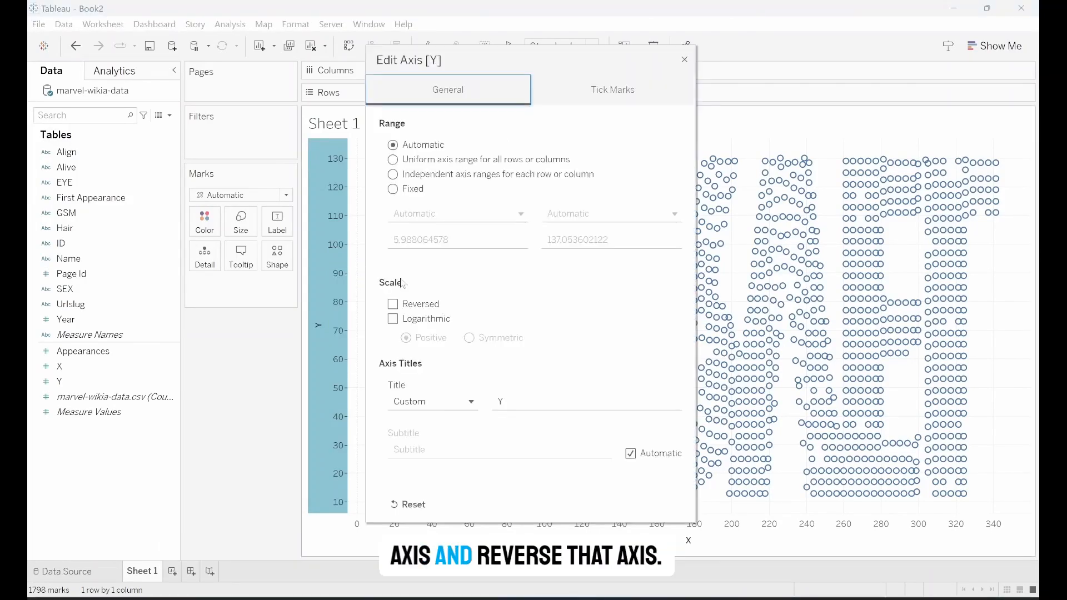
click(393, 304)
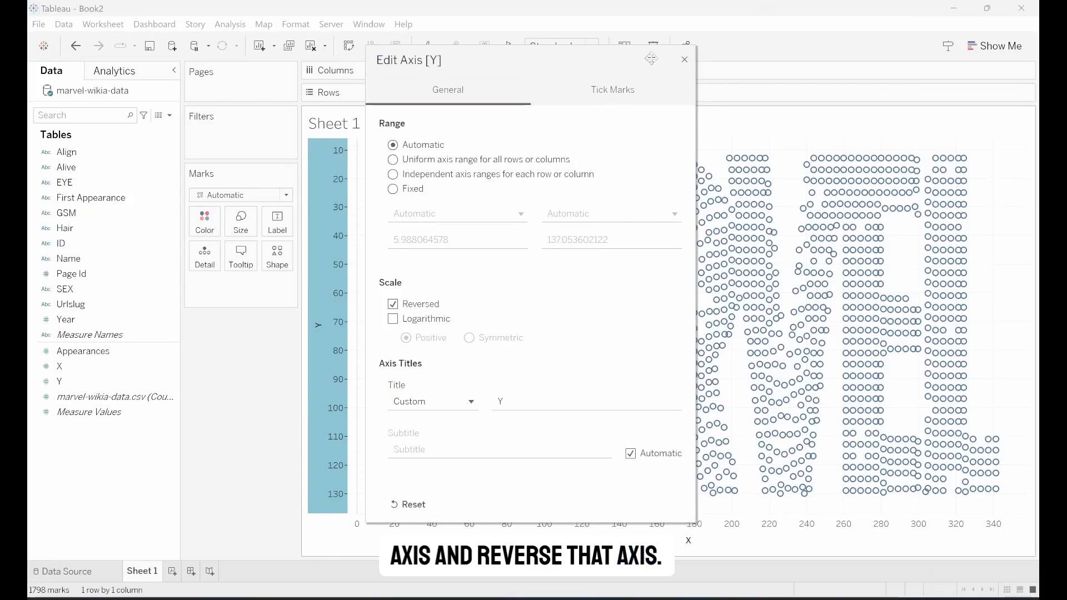
click(685, 60)
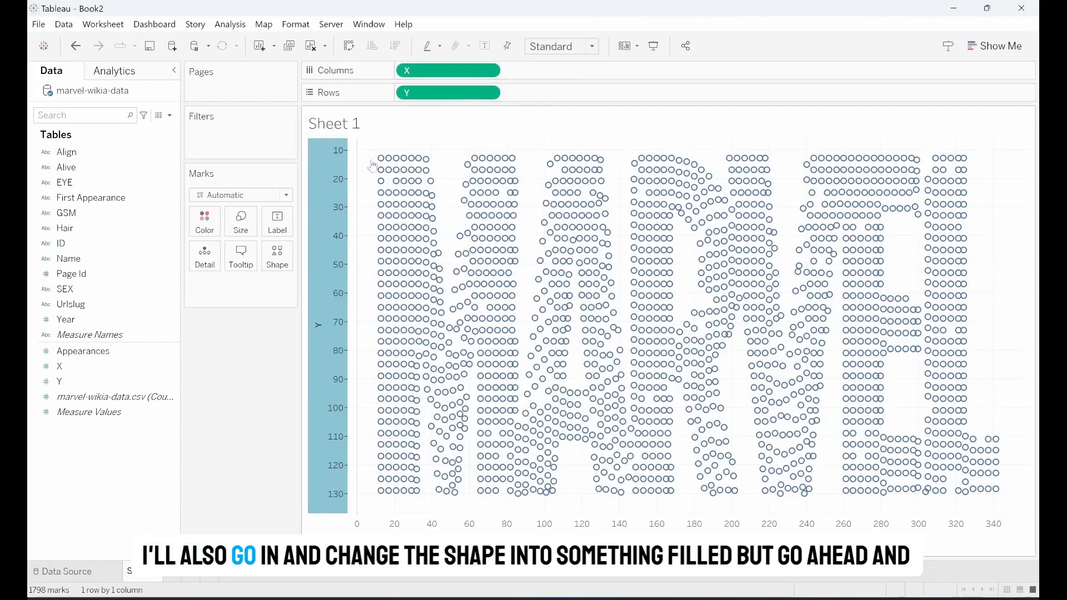
- Change the shape of the marks to a filled circle
click(282, 253)
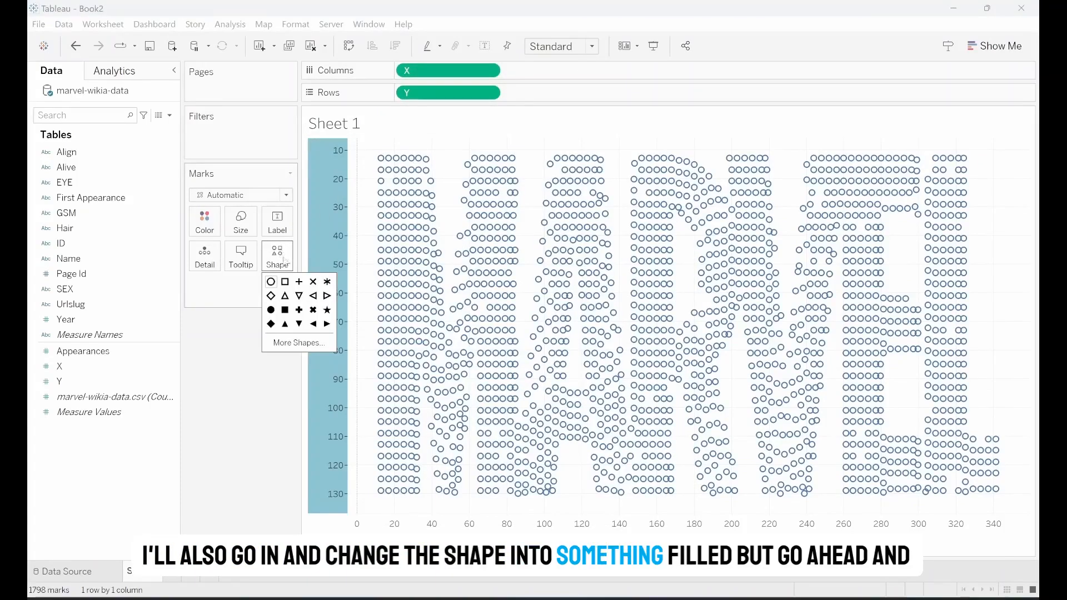
click(272, 311)
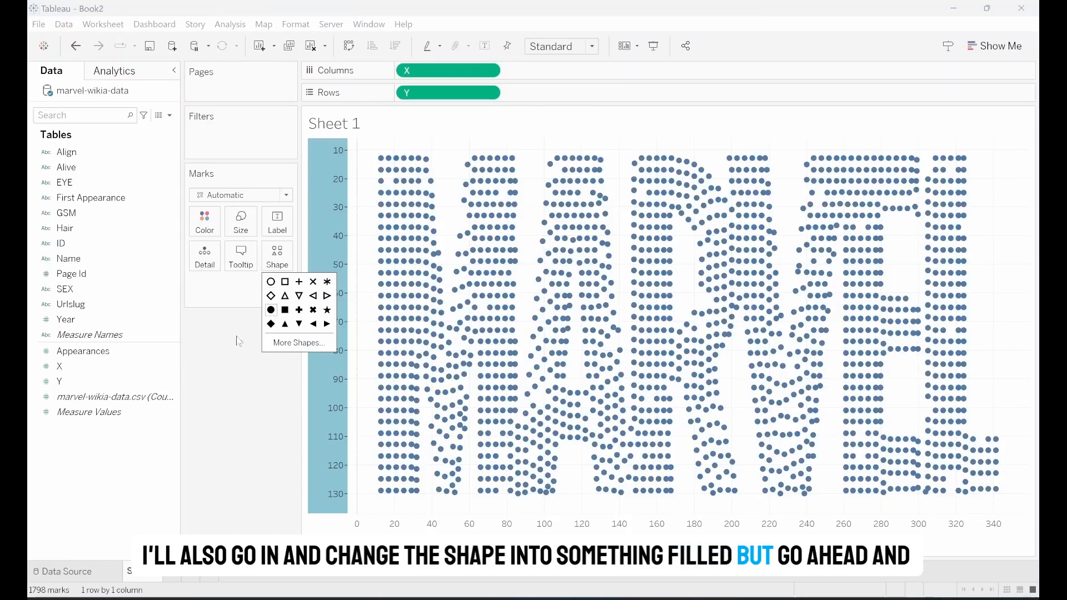
- Hide the Y axis header and open the options for the X axis
right_click(340, 358)
click(389, 429)
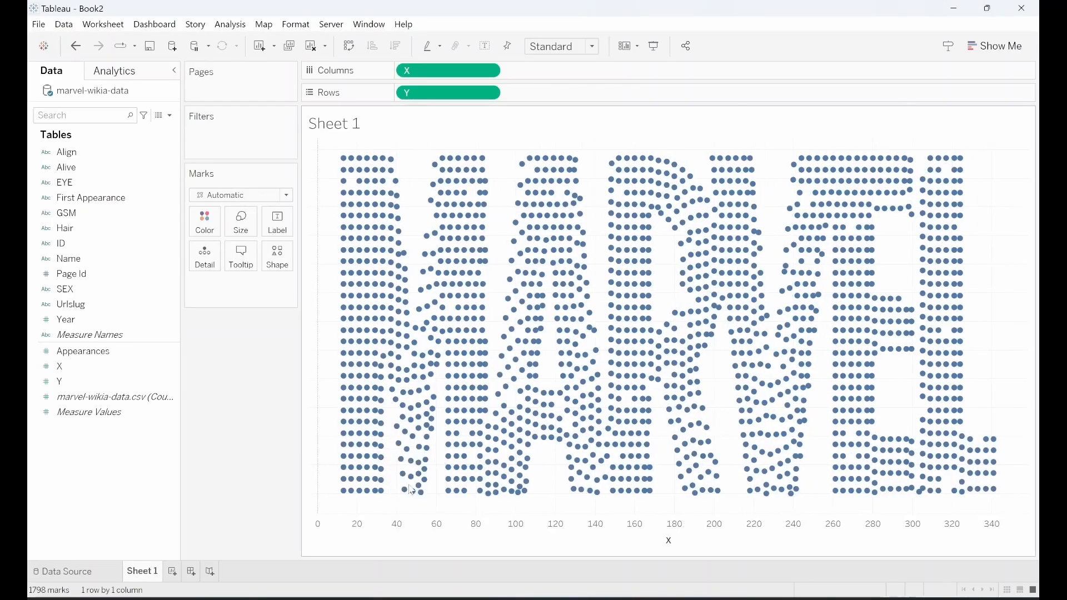
right_click(438, 532)
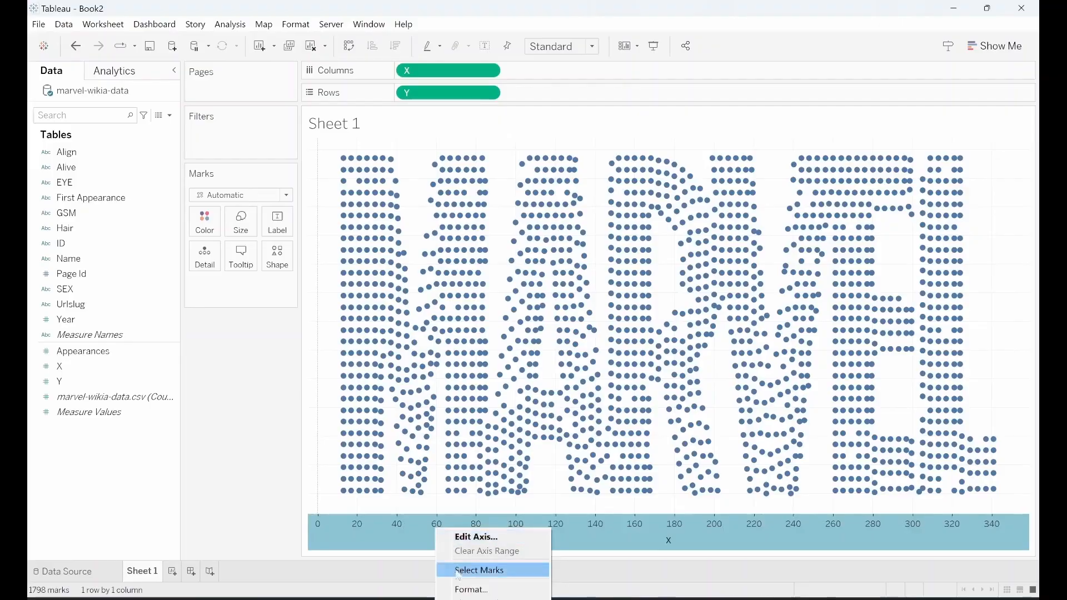